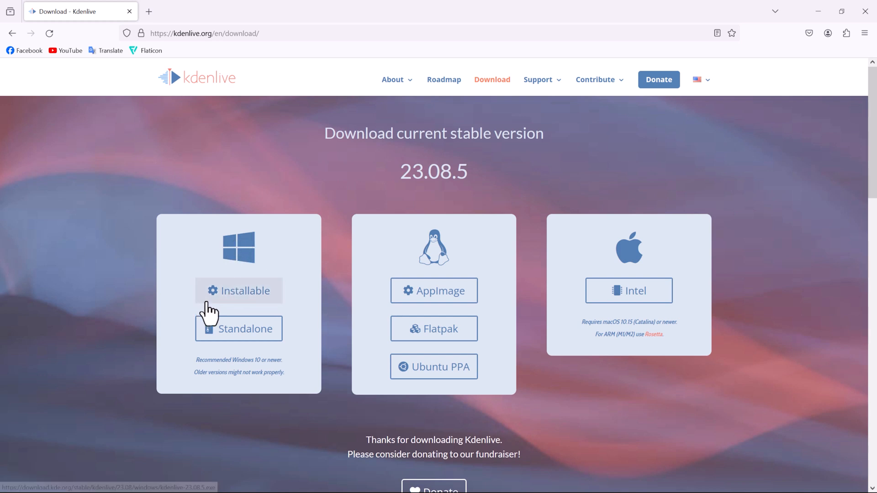
# - Download the Kdenlive 23.08.5 Windows installer, kdenlive-23.08.5.exe
pyautogui.click(264, 293)
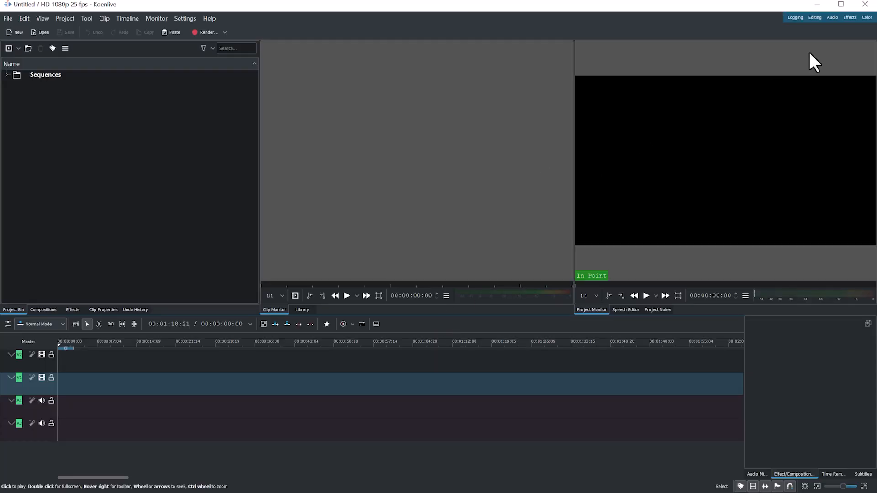
# - Preview the Logging, Editing, Audio, Effects and Color workspace layouts in turn
pyautogui.click(795, 19)
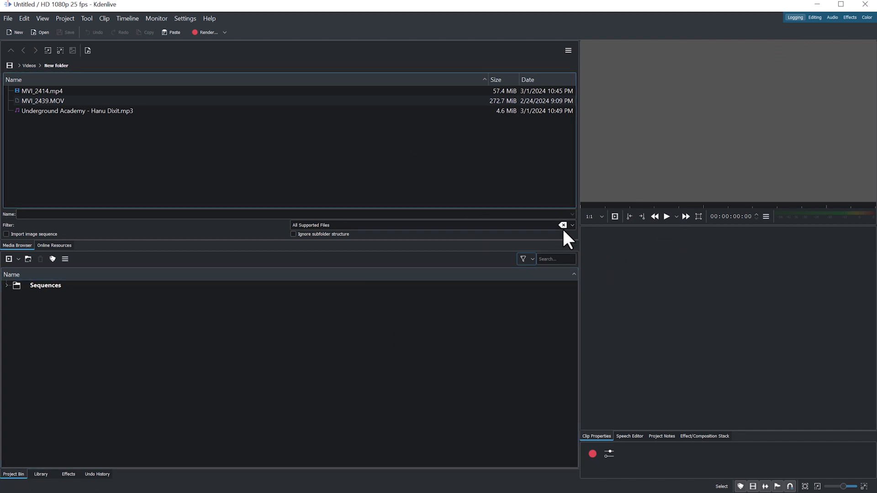
pyautogui.click(815, 19)
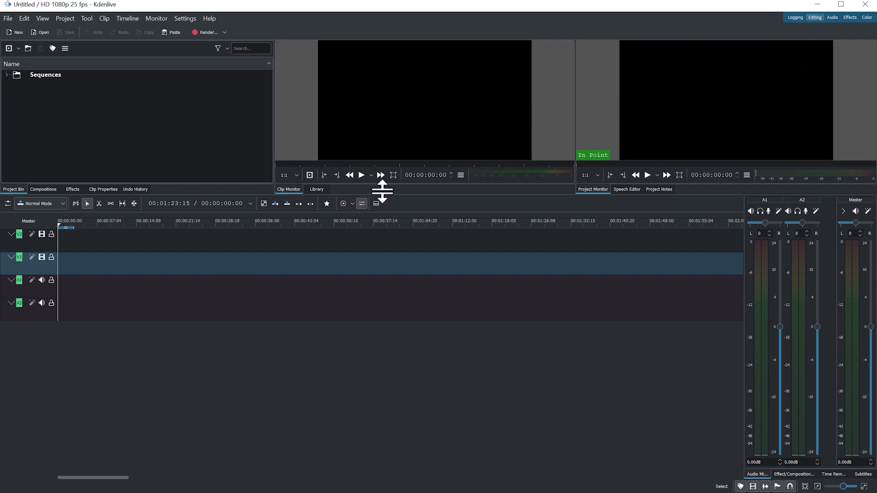
pyautogui.click(832, 17)
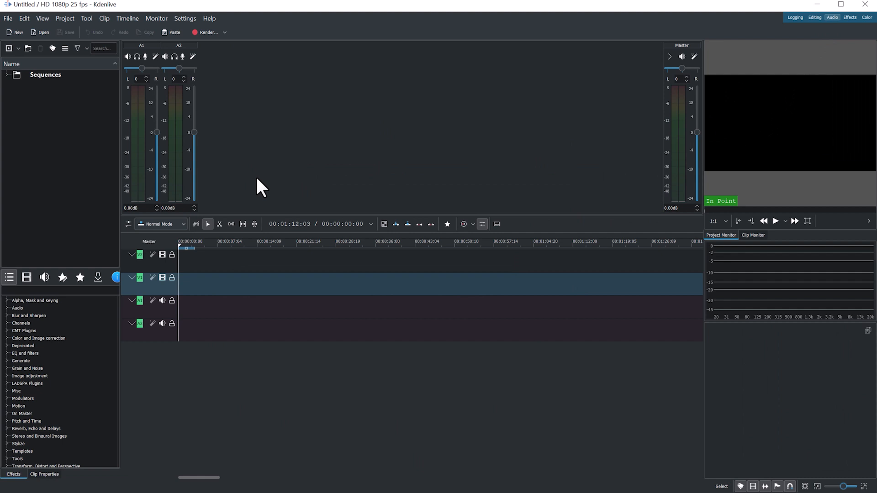
pyautogui.click(849, 18)
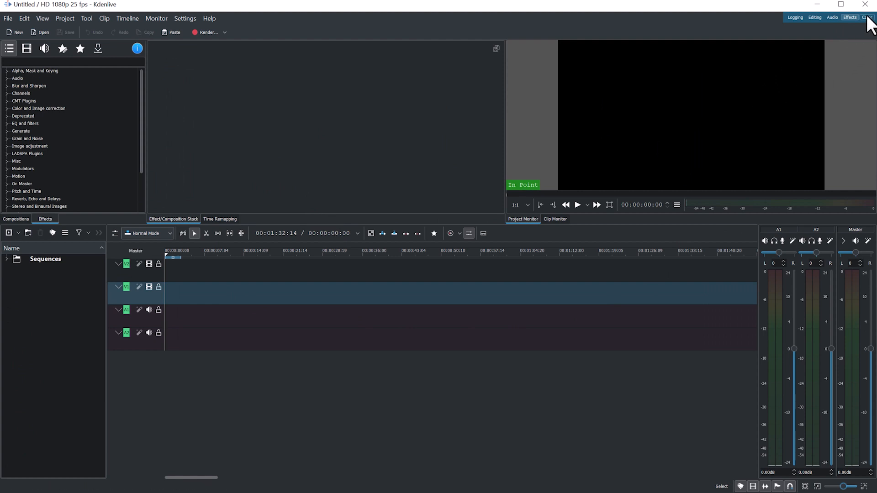
pyautogui.click(866, 17)
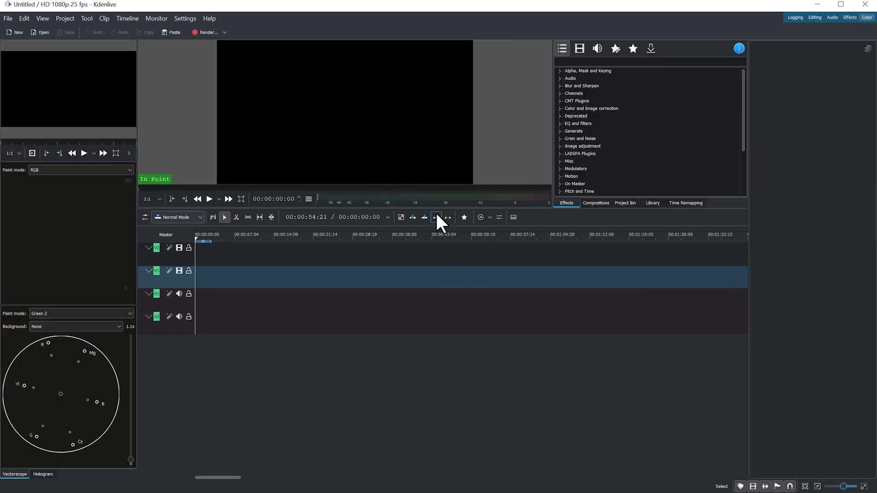
# - Go back to the Editing layout and enlarge the monitors above the timeline
pyautogui.click(814, 17)
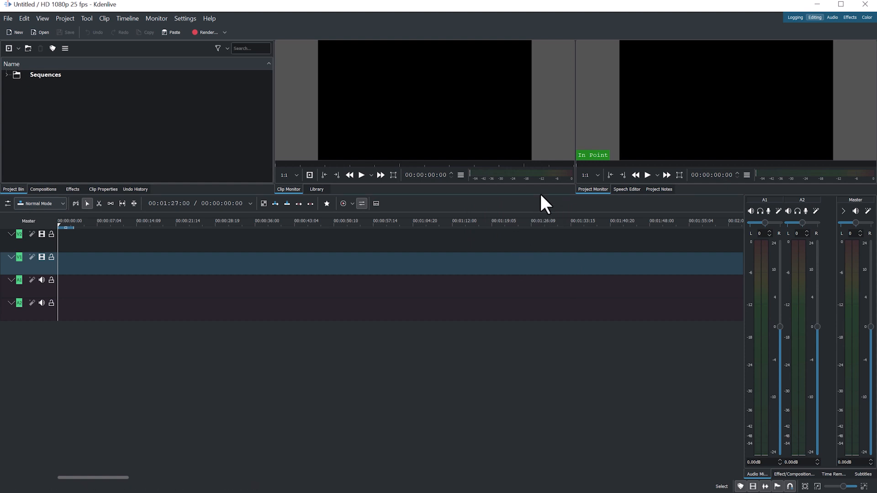
pyautogui.moveTo(542, 195); pyautogui.dragTo(539, 297)
pyautogui.moveTo(575, 191)
pyautogui.mouseDown()
pyautogui.moveTo(515, 190)
pyautogui.moveTo(581, 186)
pyautogui.mouseUp()
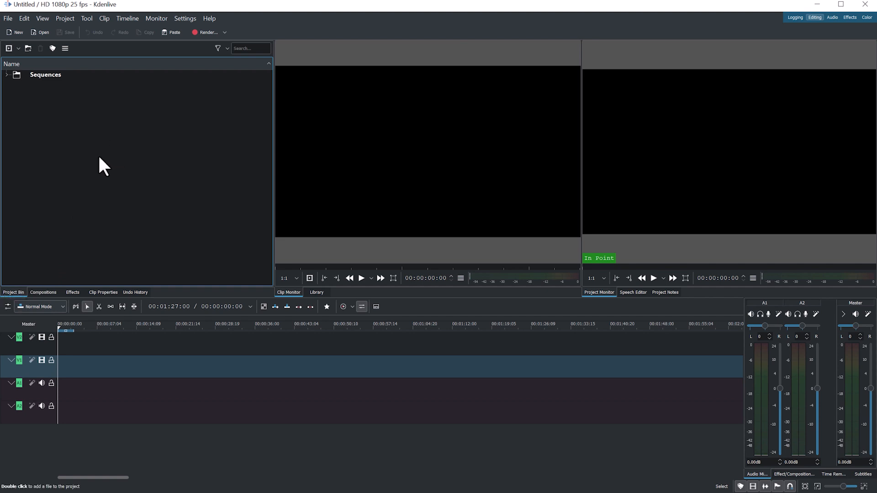
# - Choose MVI_2414.mp4 and MVI_2439.MOV for import into the project bin
pyautogui.doubleClick(128, 160)
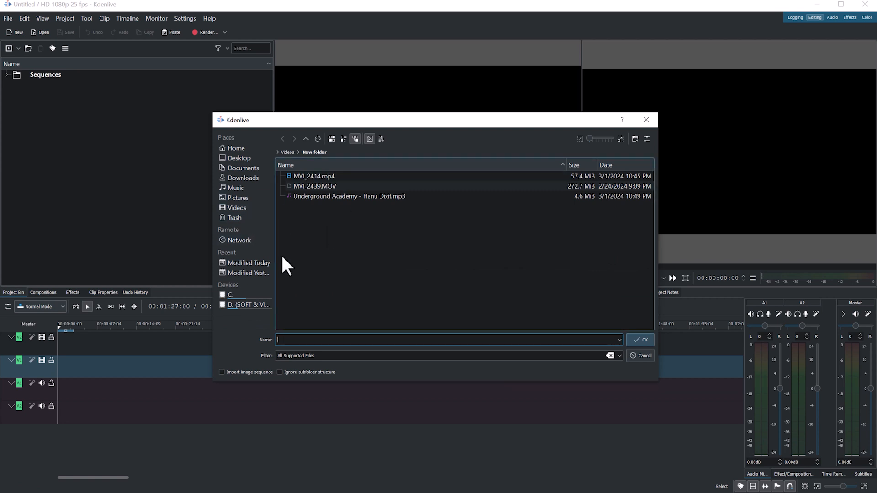
pyautogui.click(325, 176)
pyautogui.keyDown('ctrl'); pyautogui.click(316, 186); pyautogui.keyUp('ctrl')
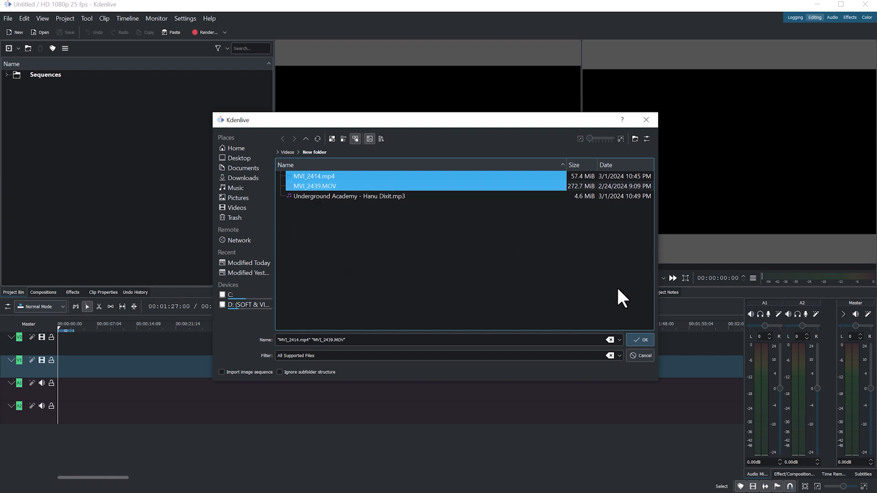
# - Add both clips to the bin and keep the existing 25 fps profile when prompted
pyautogui.click(632, 335)
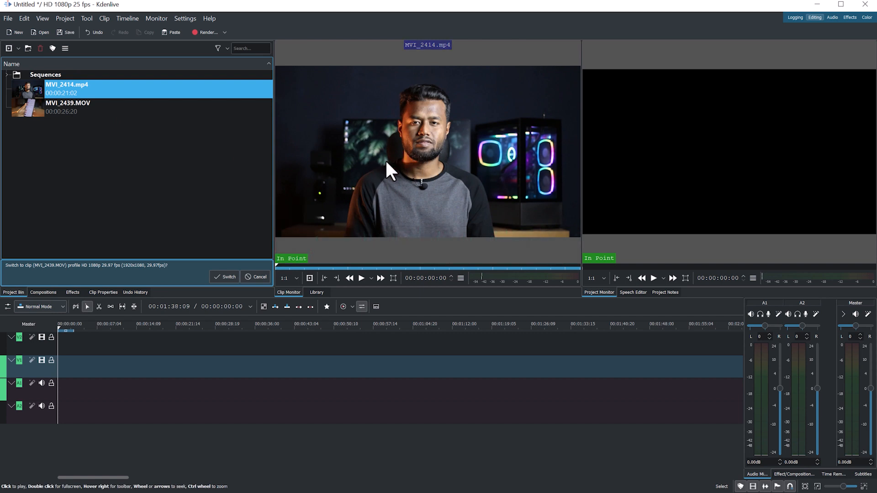
pyautogui.click(53, 105)
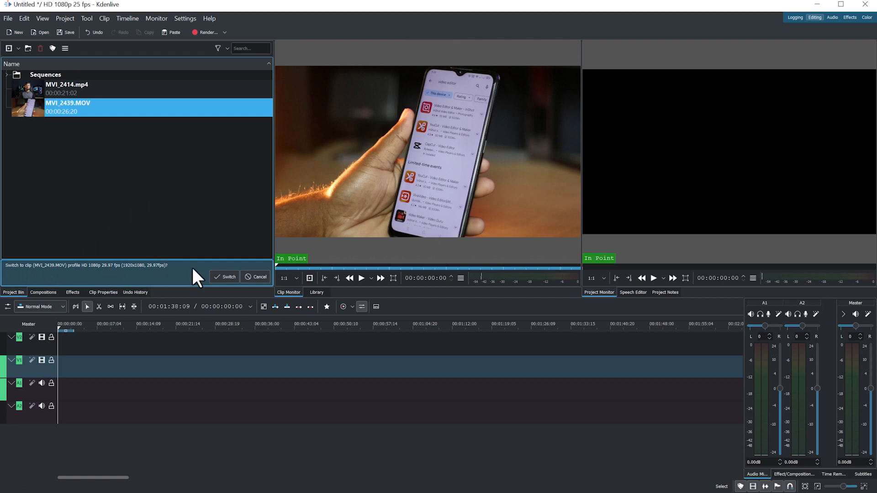
pyautogui.click(258, 276)
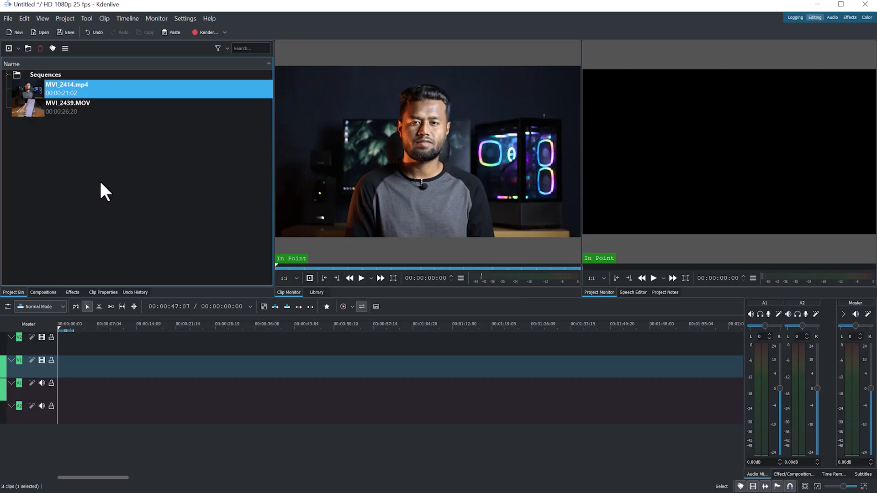
# - Save the project as a named .kdenlive file in Videos\New folder
pyautogui.click(8, 18)
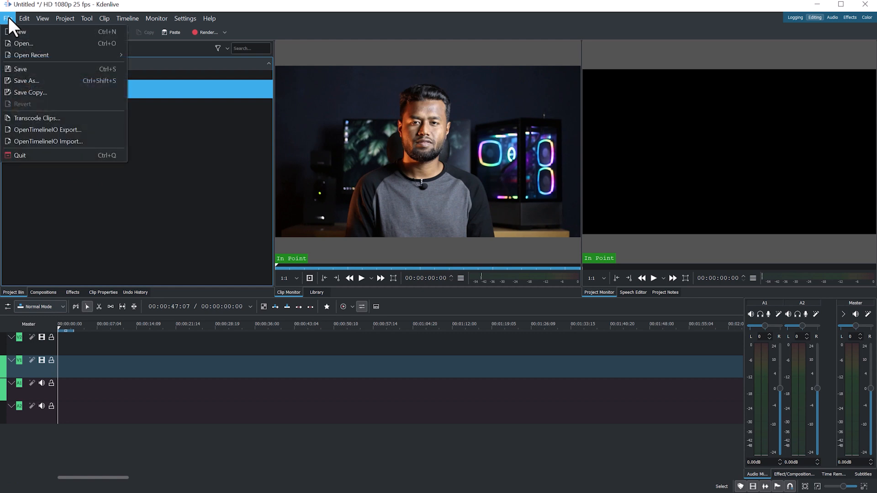
pyautogui.click(38, 81)
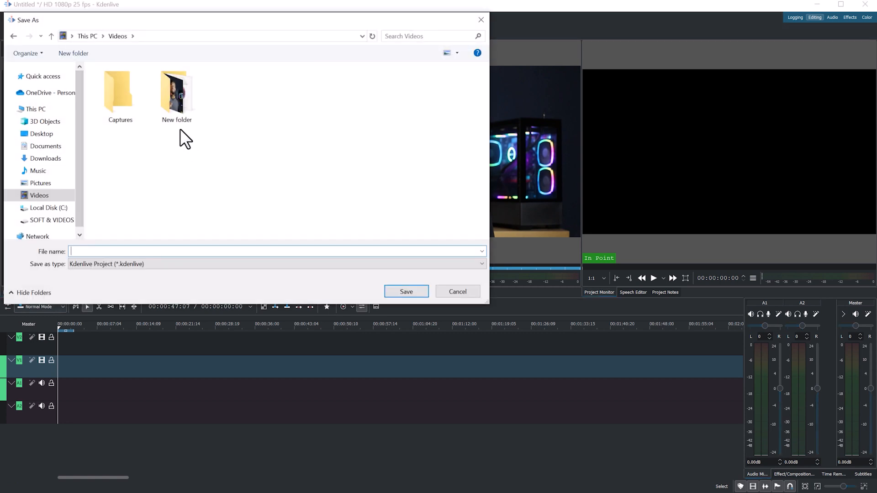
pyautogui.doubleClick(176, 103)
pyautogui.click(131, 251)
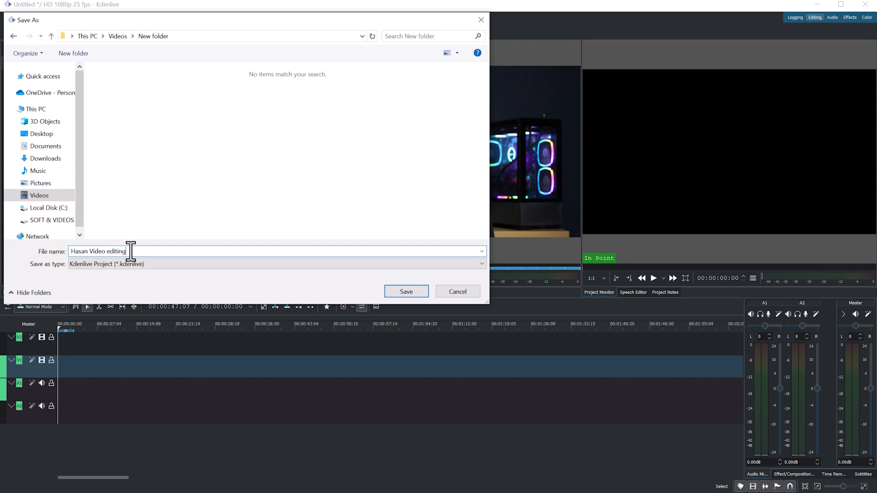
pyautogui.click(404, 291)
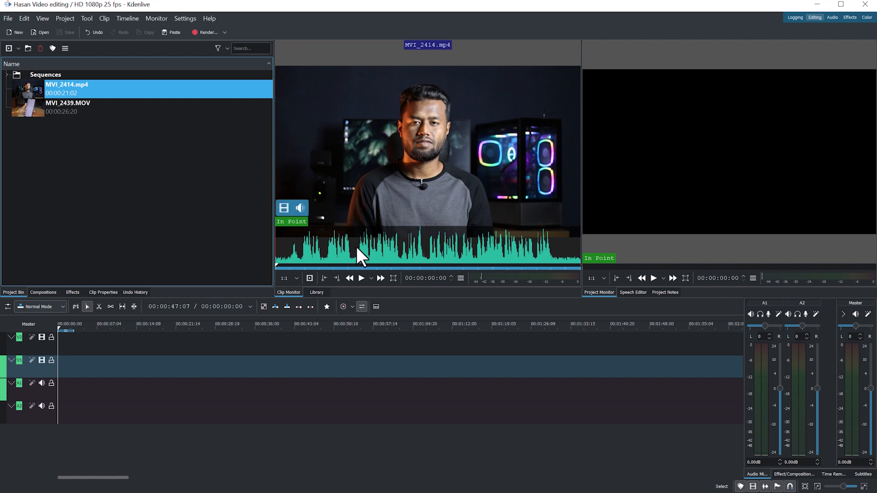
# - Mark an 8-second zone of MVI_2414.mp4 starting at 00:00:05:15 in the Clip Monitor
pyautogui.click(356, 249)
pyautogui.click(323, 278)
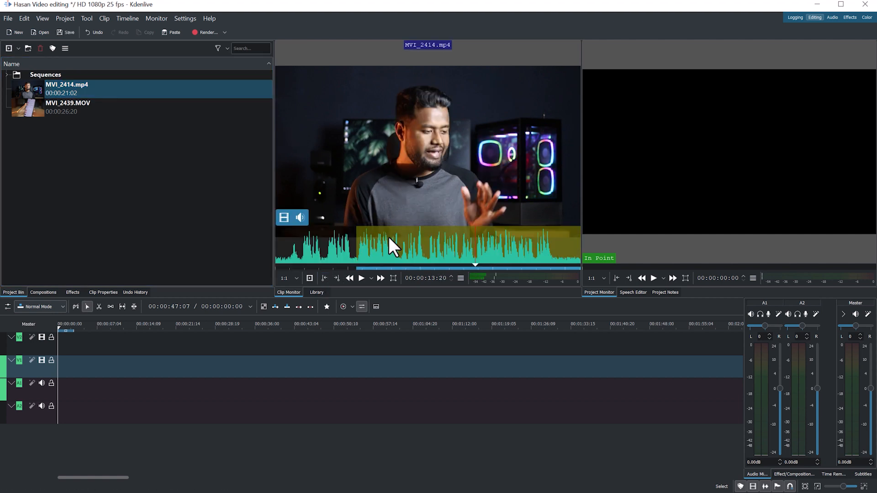
pyautogui.click(337, 278)
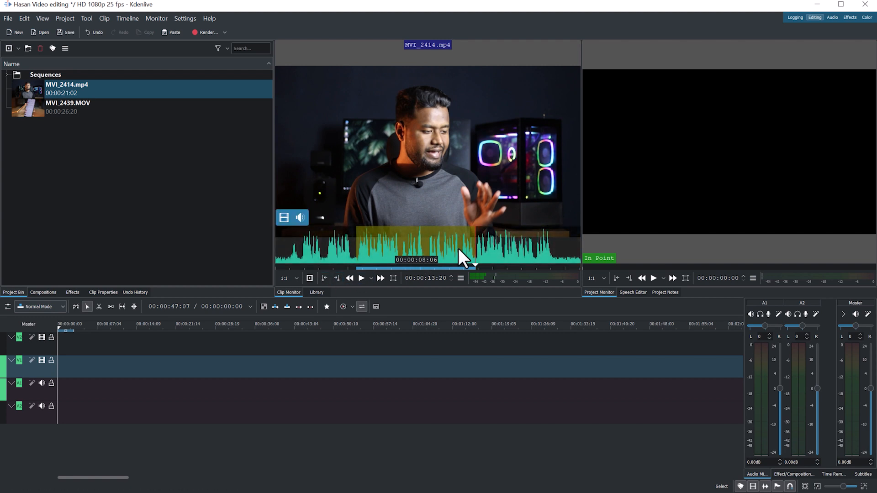
# - Place the marked zone with its audio on the timeline, near the start
pyautogui.moveTo(418, 234); pyautogui.dragTo(87, 365)
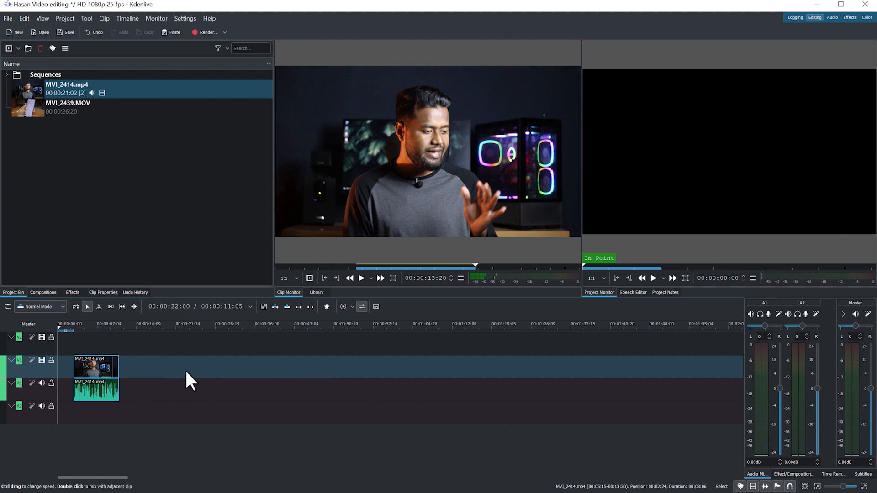
pyautogui.moveTo(843, 489); pyautogui.dragTo(850, 491)
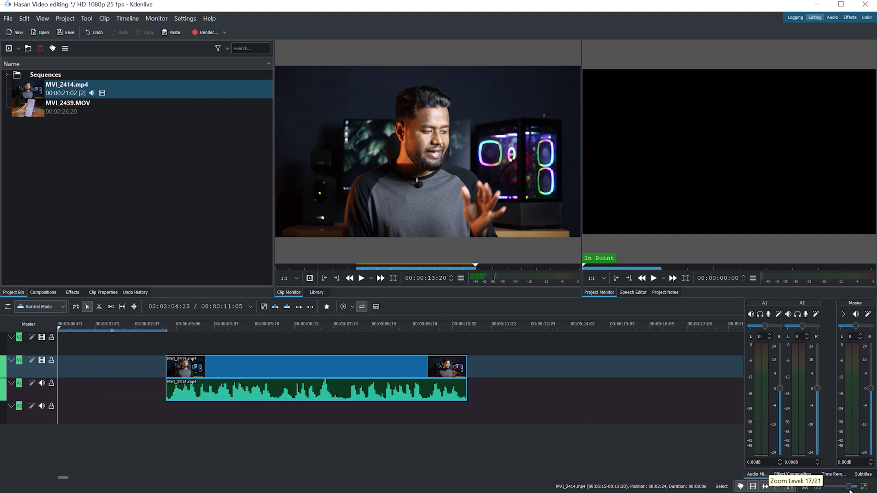
pyautogui.moveTo(279, 396); pyautogui.dragTo(199, 396)
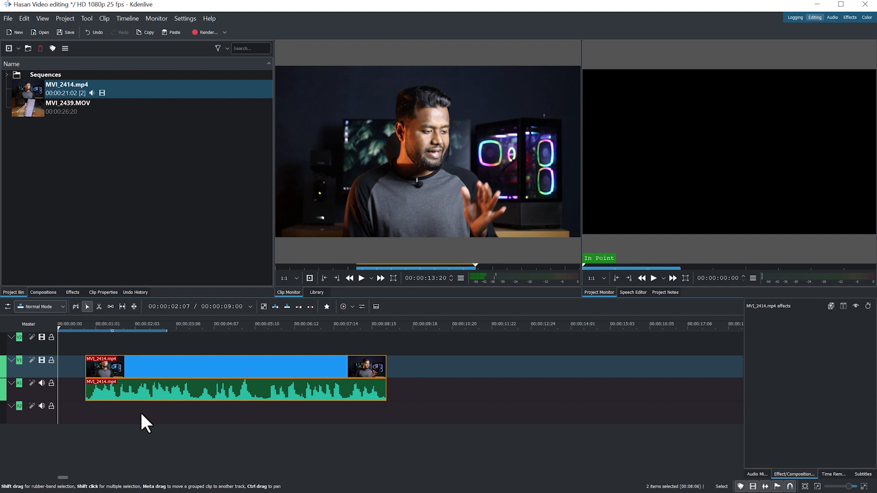
# - Add extra audio tracks below track A1
pyautogui.moveTo(27, 396)
pyautogui.rightClick(29, 395)
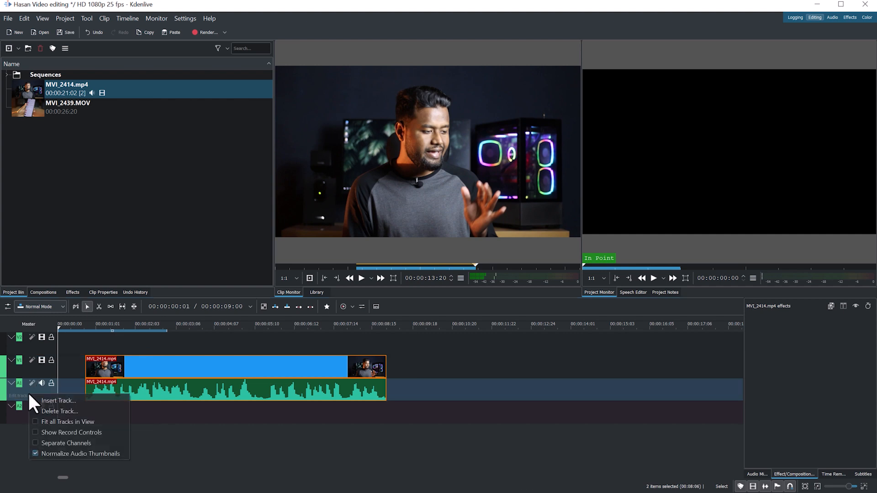
pyautogui.click(61, 402)
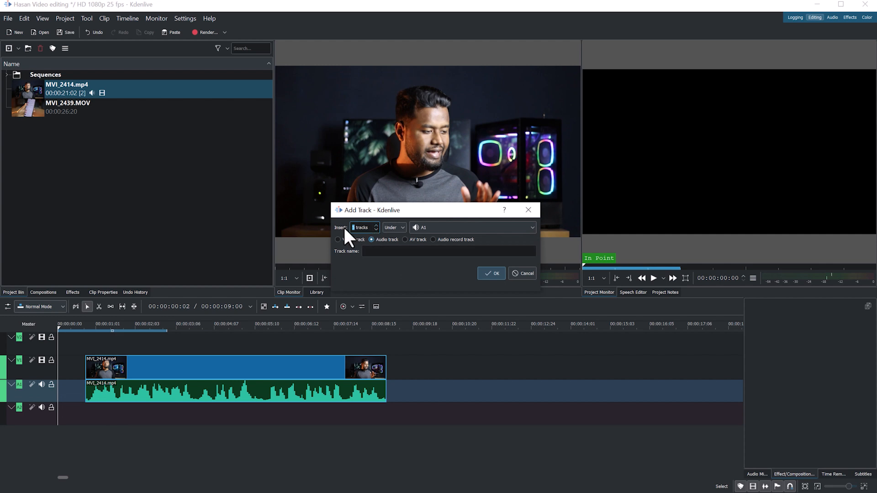
pyautogui.scroll(1, 358, 227)
pyautogui.click(488, 272)
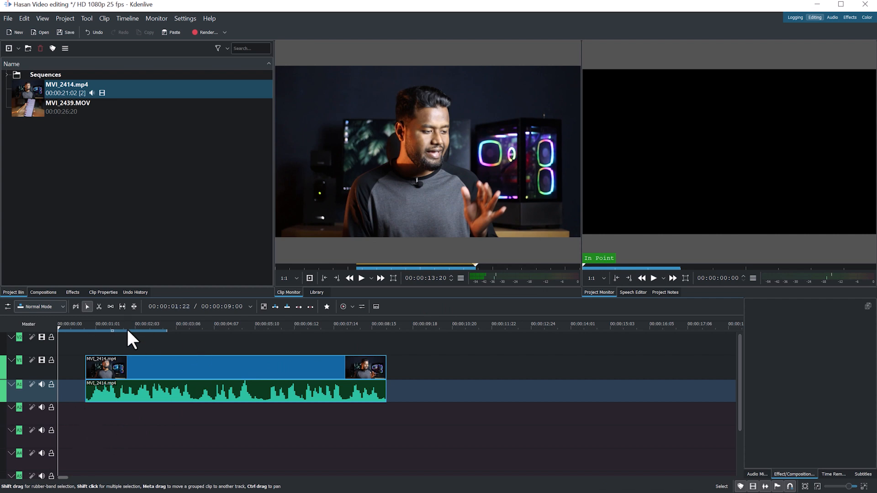
# - Add extra video tracks above V2, then shrink V2 back to normal height
pyautogui.rightClick(35, 346)
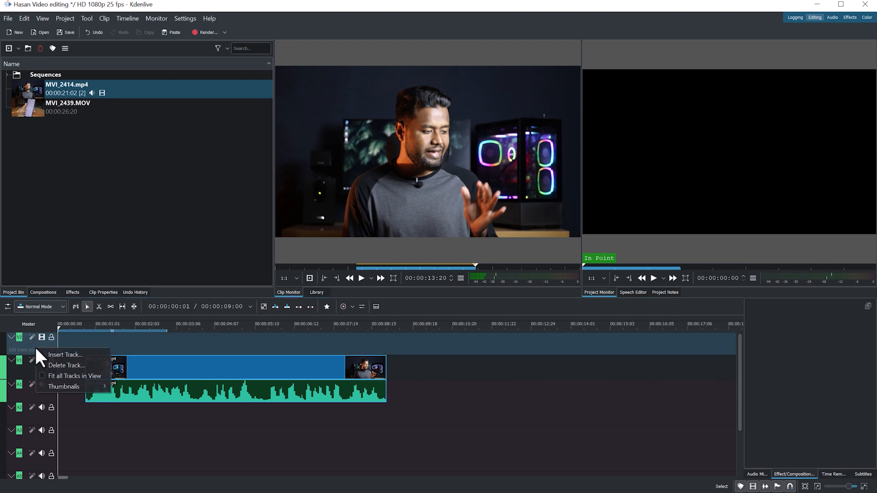
pyautogui.click(62, 354)
pyautogui.click(374, 226)
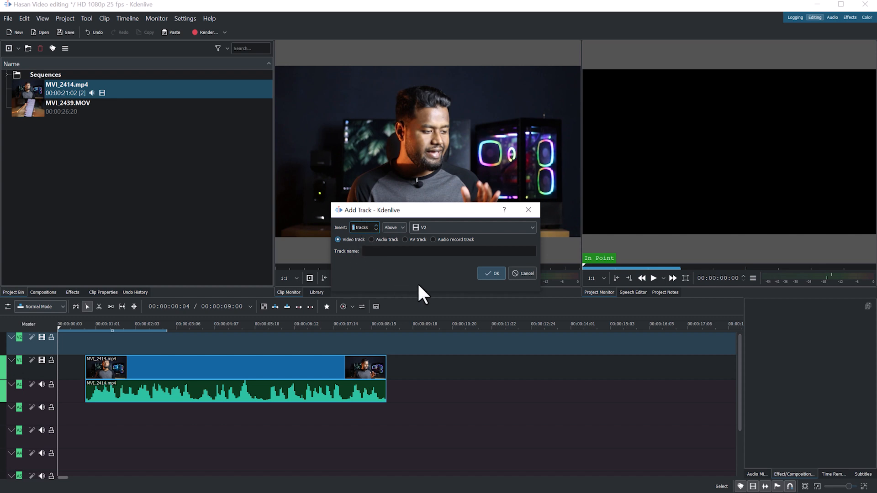
pyautogui.click(490, 271)
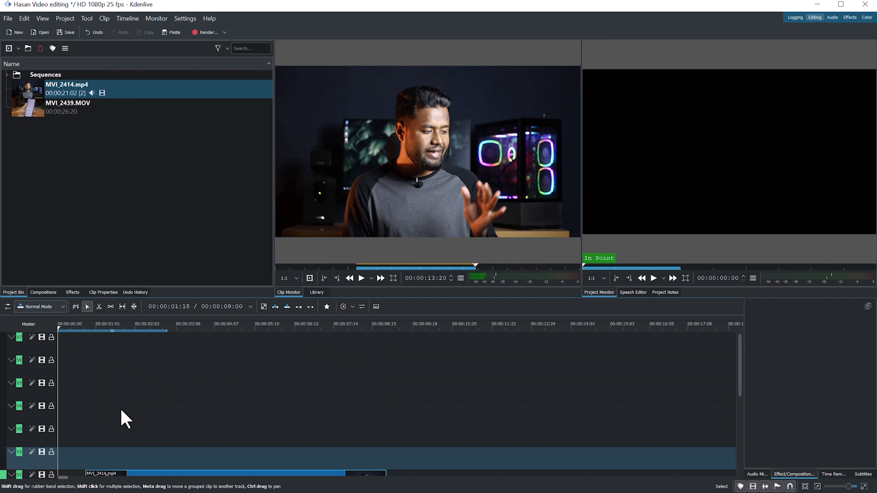
pyautogui.moveTo(738, 364); pyautogui.dragTo(741, 383)
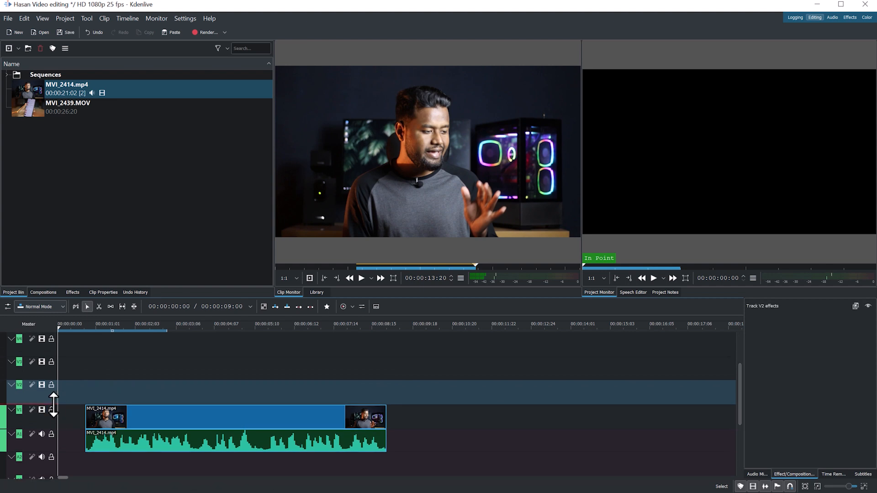
pyautogui.moveTo(53, 404); pyautogui.dragTo(78, 409)
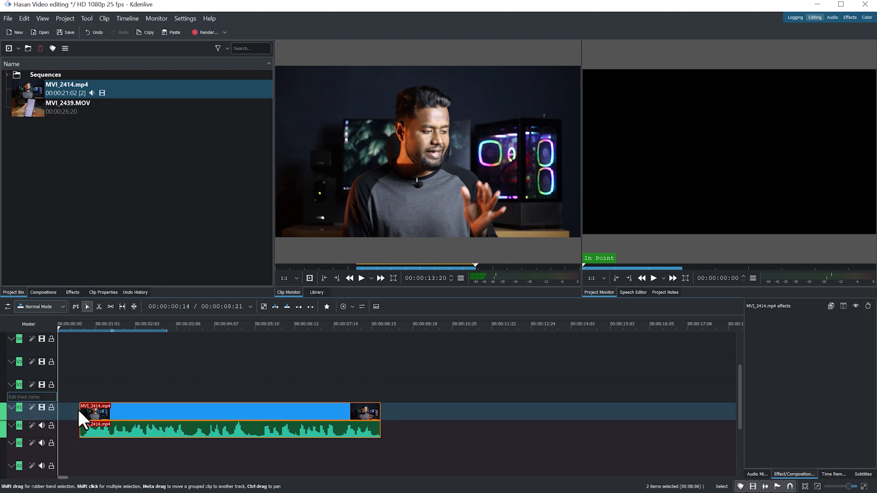
# - Lock and unlock track V1, then nudge the MVI_2414 clip slightly later
pyautogui.click(50, 407)
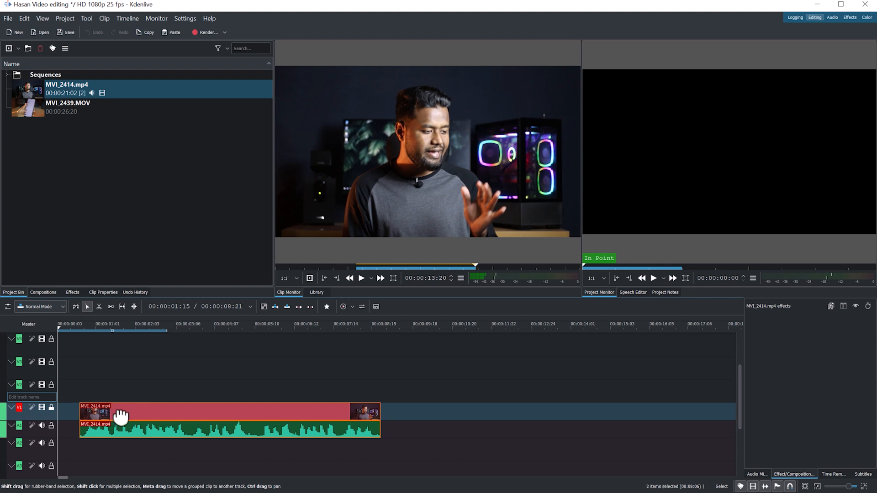
pyautogui.click(50, 407)
pyautogui.moveTo(114, 407); pyautogui.dragTo(129, 412)
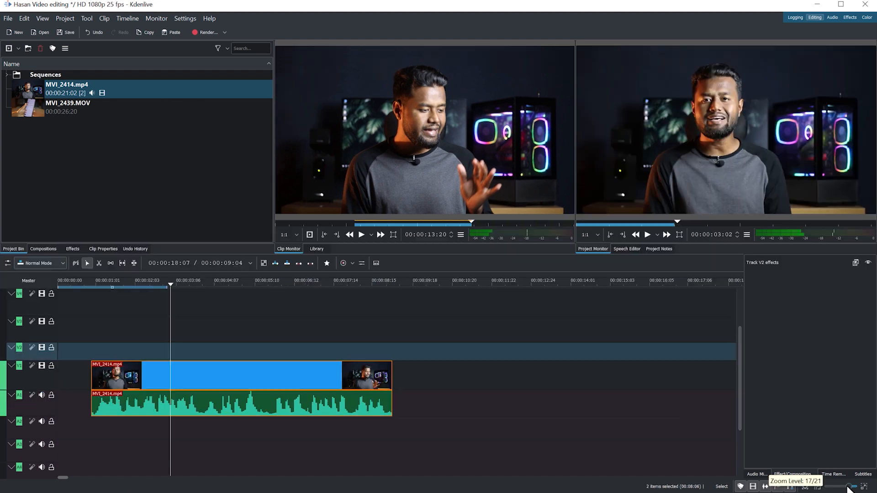
# - Fine-tune the MVI_2414 clip's position so it starts at 00:00:14
pyautogui.scroll(2, 848, 488)
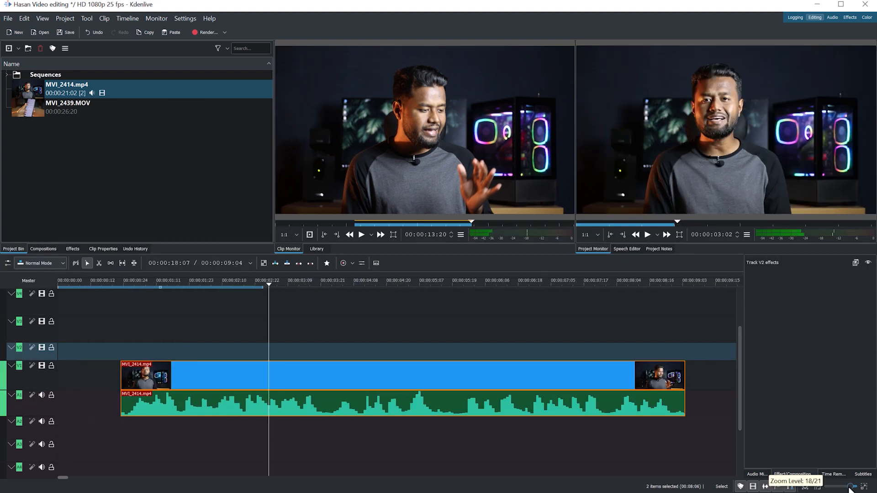
pyautogui.click(259, 347)
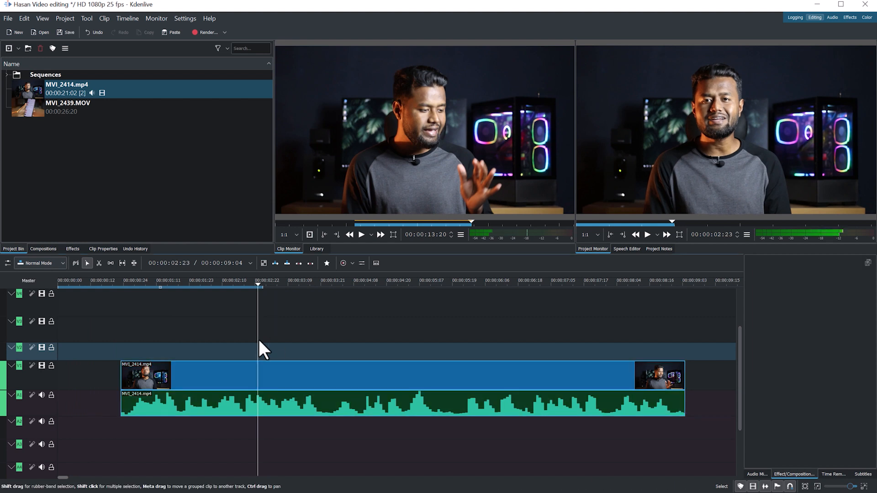
pyautogui.click(86, 263)
pyautogui.moveTo(249, 374); pyautogui.dragTo(227, 388)
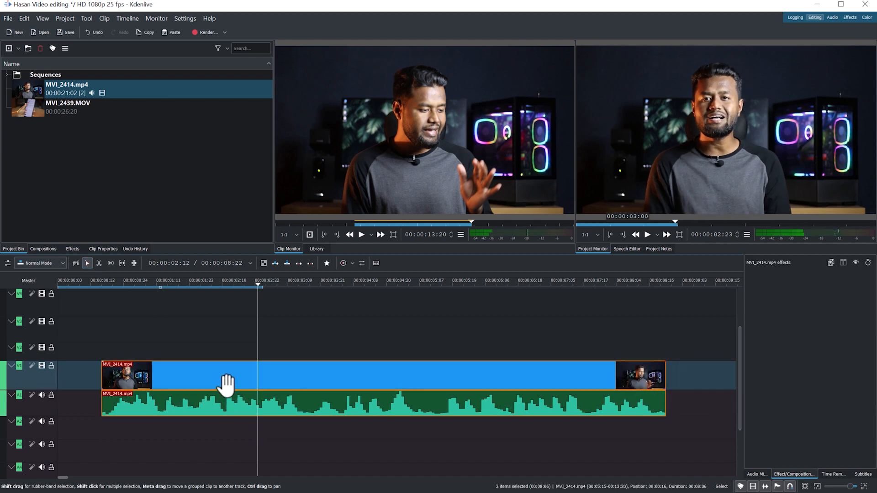
pyautogui.moveTo(225, 385); pyautogui.dragTo(216, 384)
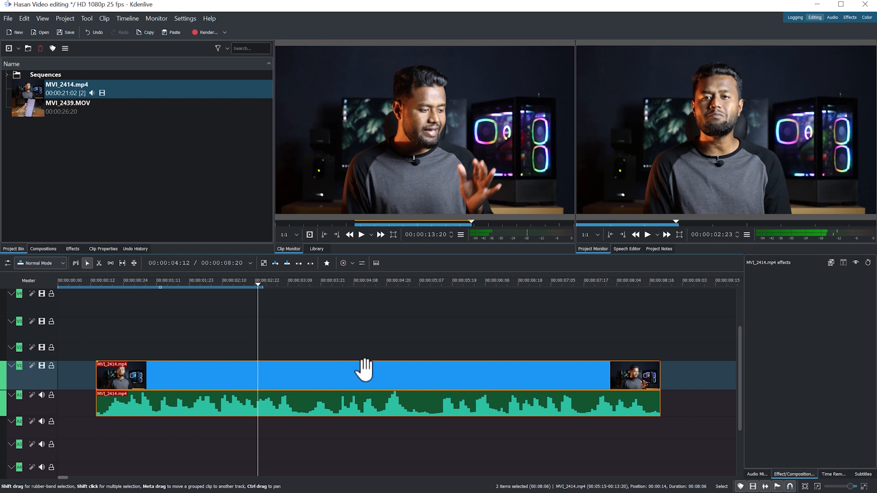
# - Cut the MVI_2414 clip at three points into four pieces with the Razor tool
pyautogui.click(99, 263)
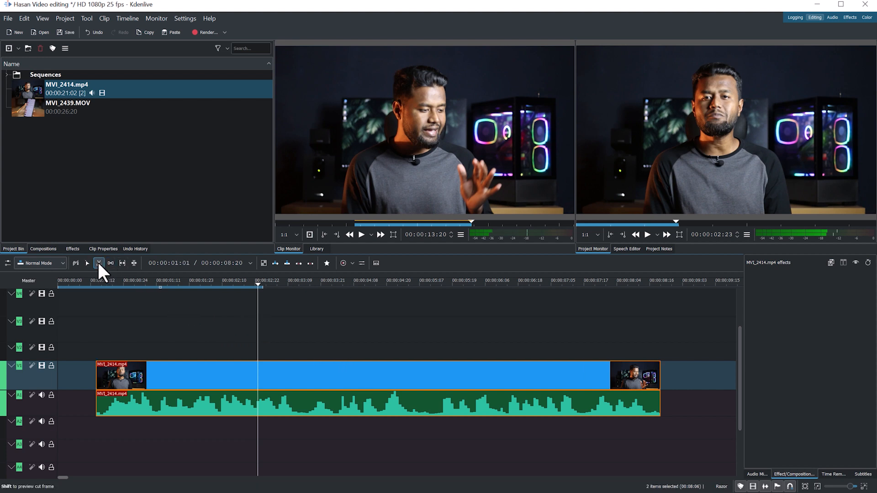
pyautogui.click(305, 377)
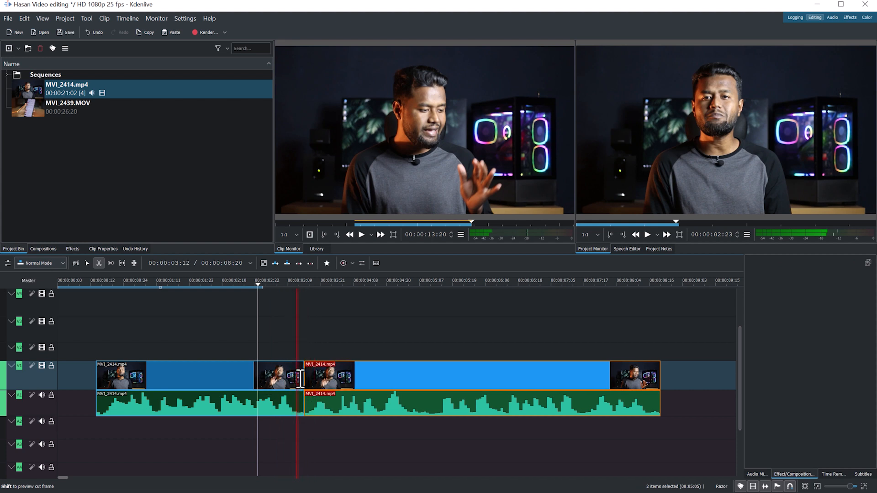
pyautogui.click(428, 378)
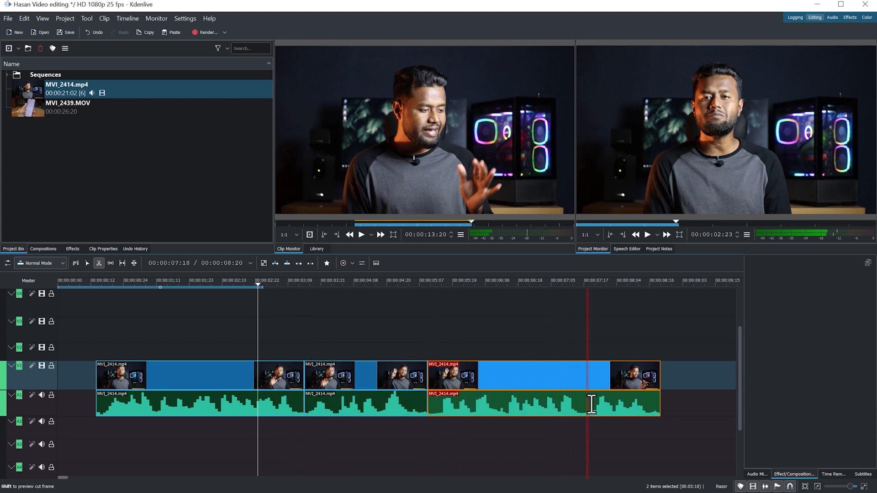
pyautogui.click(582, 404)
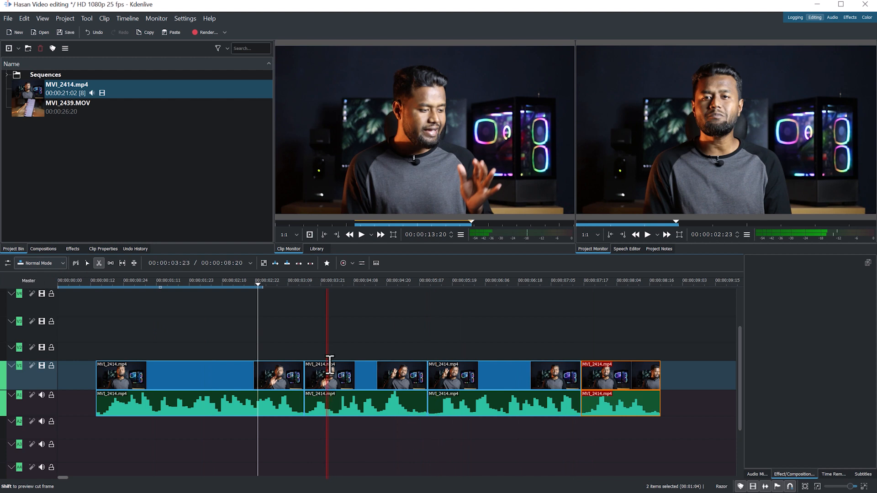
# - Delete the second clip piece, then undo and reselect the Razor tool
pyautogui.click(86, 263)
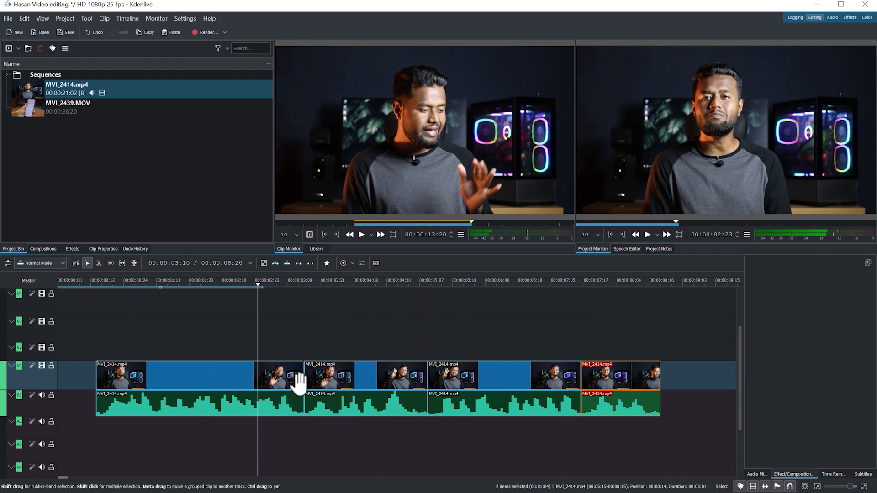
pyautogui.click(357, 378)
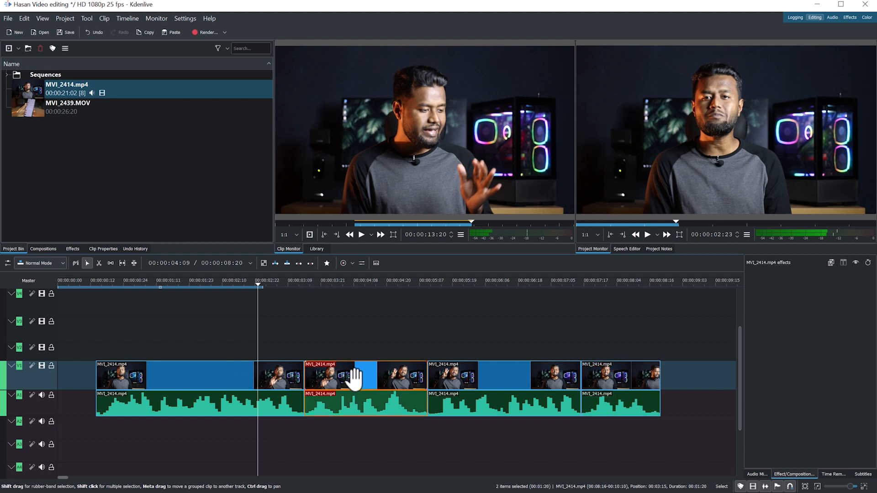
pyautogui.press('Delete')
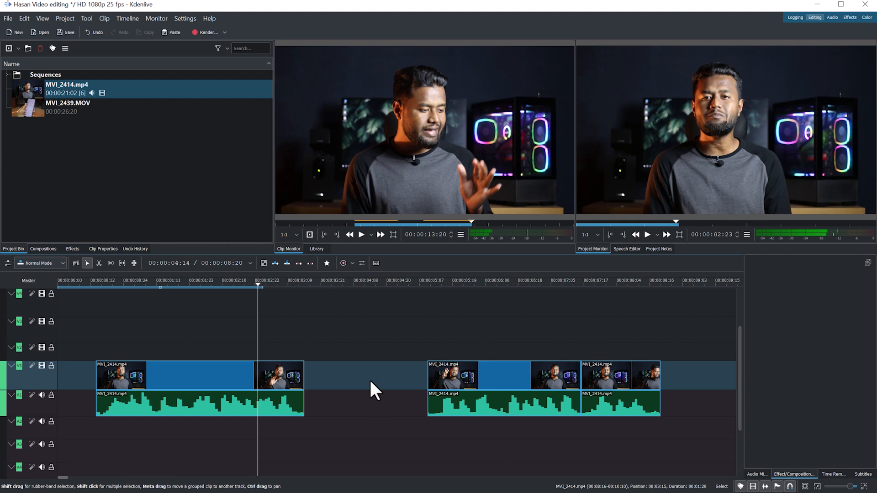
pyautogui.hotkey('ctrl', 'z')
pyautogui.press('x')
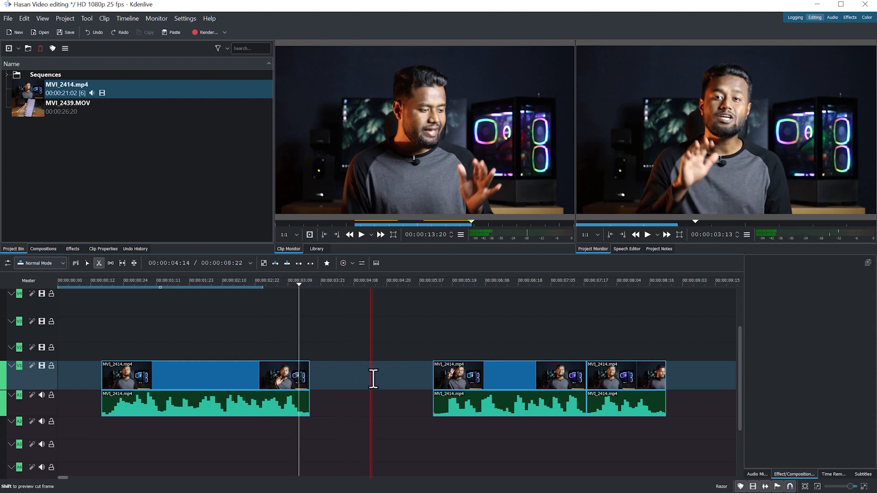
# - Slide the middle piece left and remove the first gap with Remove Space
pyautogui.click(87, 263)
pyautogui.moveTo(505, 383); pyautogui.dragTo(429, 382)
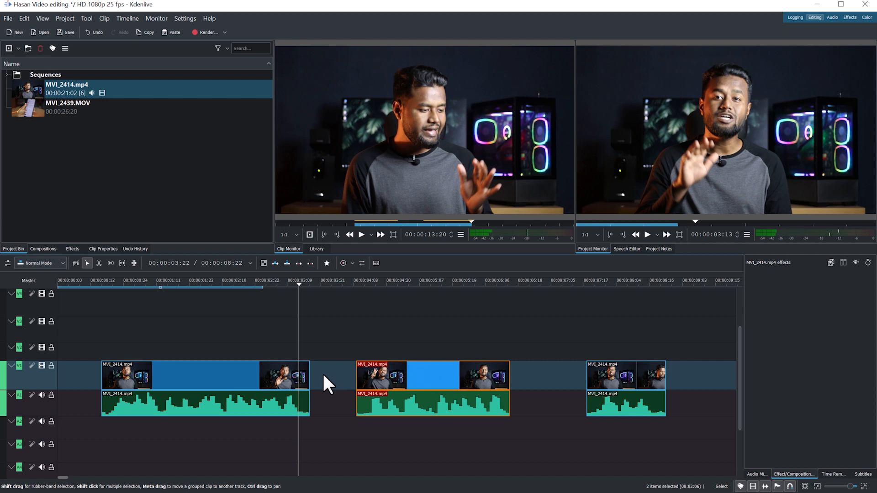
pyautogui.rightClick(325, 377)
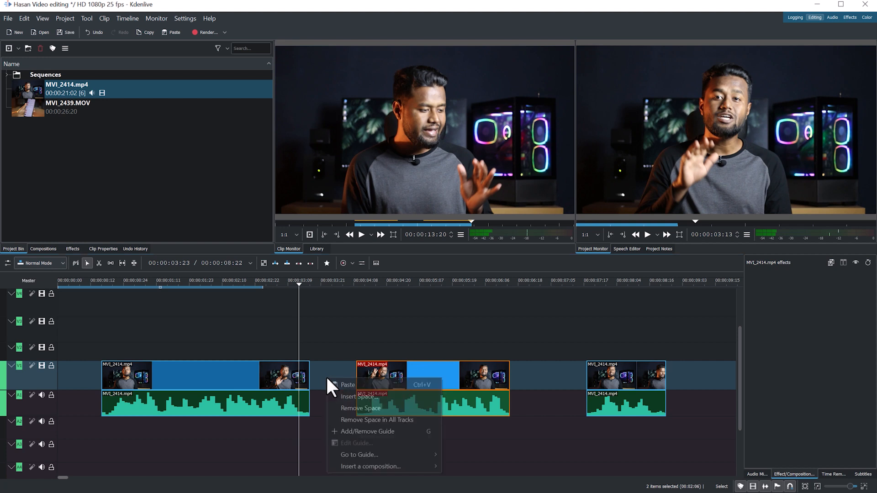
pyautogui.click(375, 407)
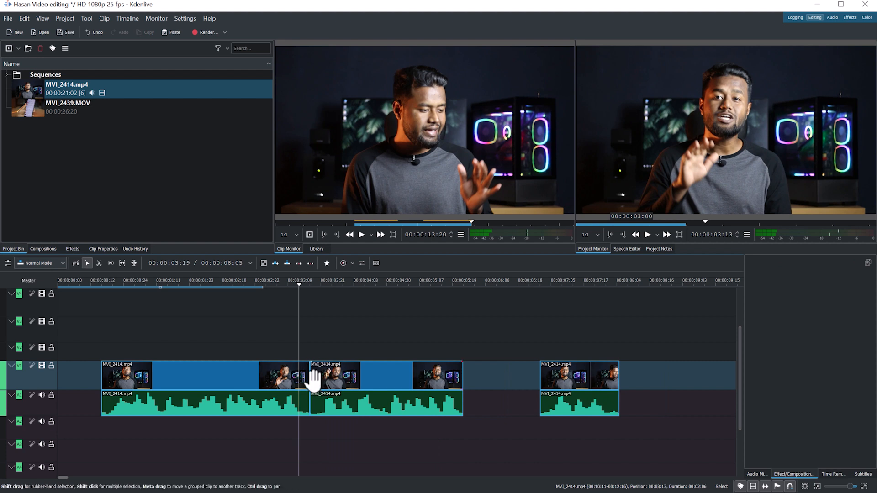
# - Remove the remaining gap and shift all three pieces slightly later
pyautogui.rightClick(497, 377)
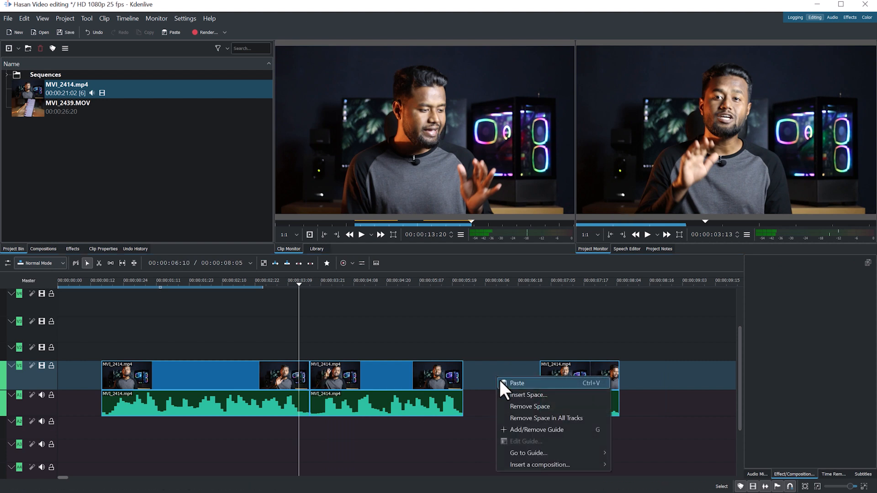
pyautogui.click(520, 405)
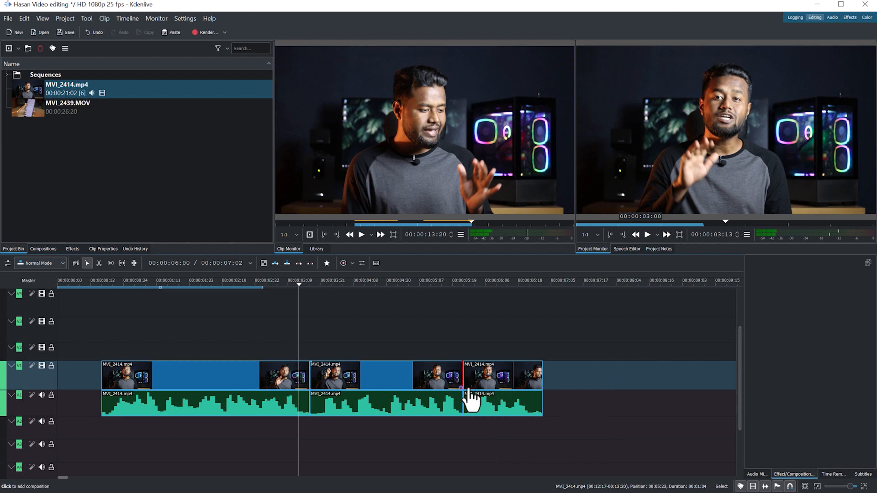
pyautogui.moveTo(445, 383); pyautogui.dragTo(481, 383)
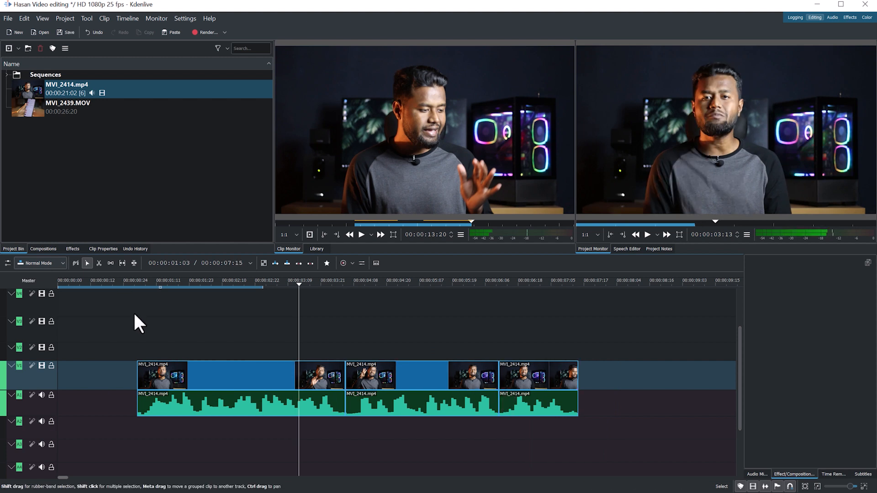
# - Use the Spacer tool to push clips right, separating the first MVI_2414 piece from the other two
pyautogui.click(111, 263)
pyautogui.moveTo(363, 379); pyautogui.dragTo(490, 380)
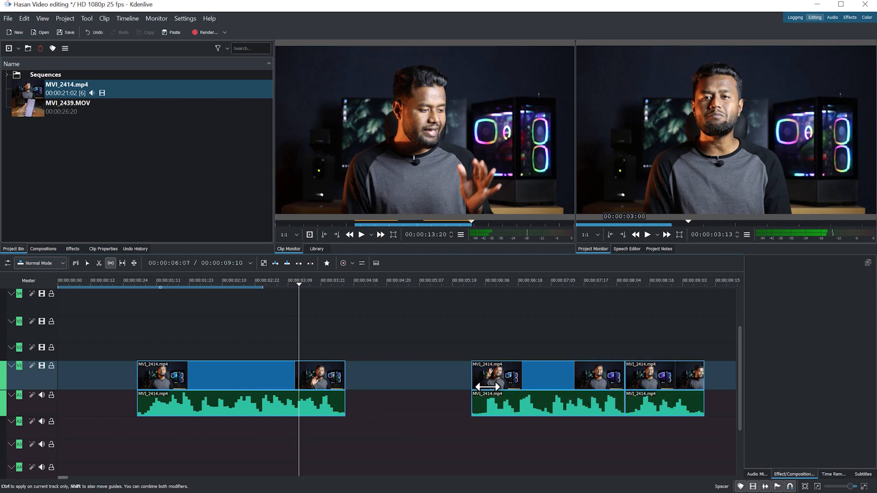
pyautogui.moveTo(140, 373)
pyautogui.mouseDown()
pyautogui.moveTo(172, 368)
pyautogui.moveTo(152, 368)
pyautogui.mouseUp()
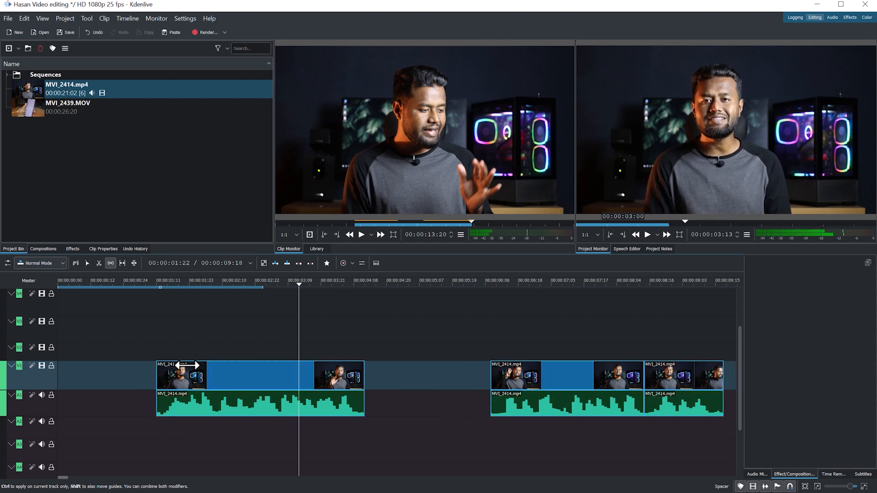
pyautogui.moveTo(508, 376); pyautogui.dragTo(450, 377)
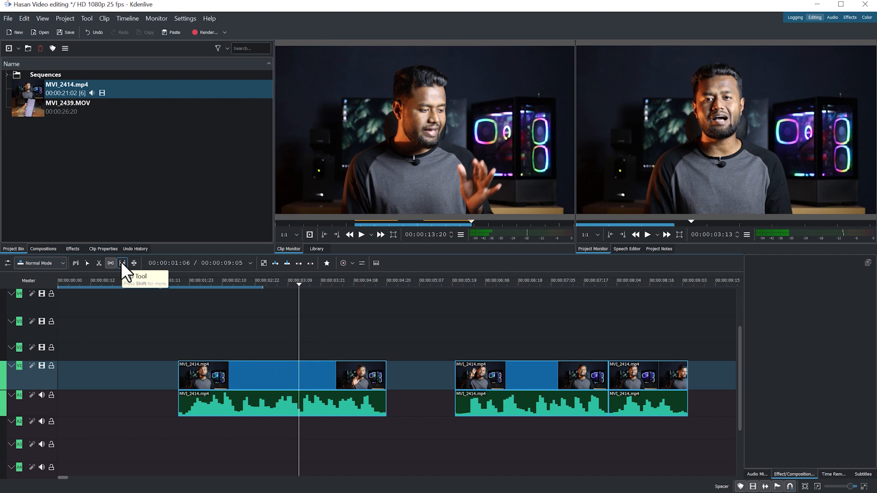
# - Slip the first MVI_2414.mp4 clip's footage right, then left, then undo the slip
pyautogui.click(122, 263)
pyautogui.click(251, 376)
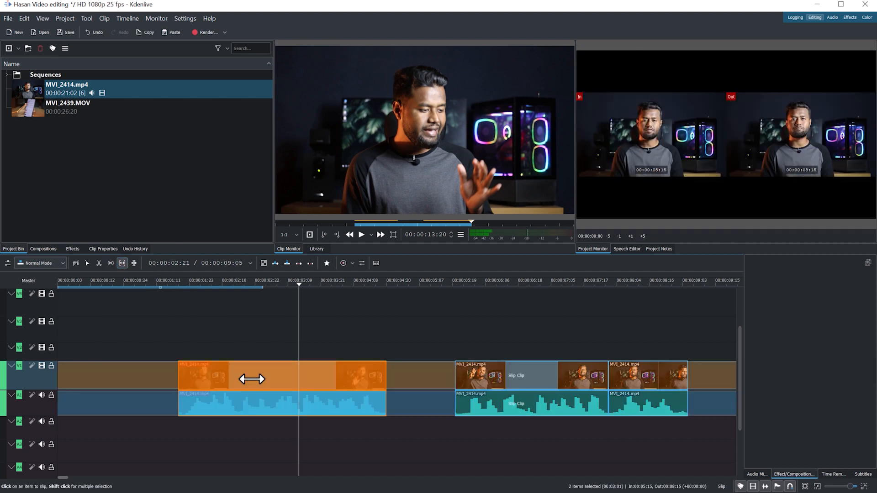
pyautogui.moveTo(251, 375); pyautogui.dragTo(373, 374)
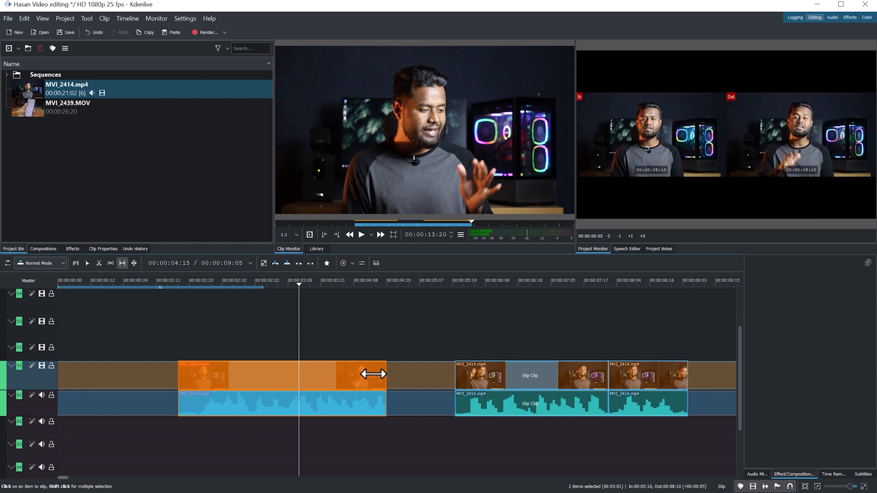
pyautogui.moveTo(334, 375); pyautogui.dragTo(314, 374)
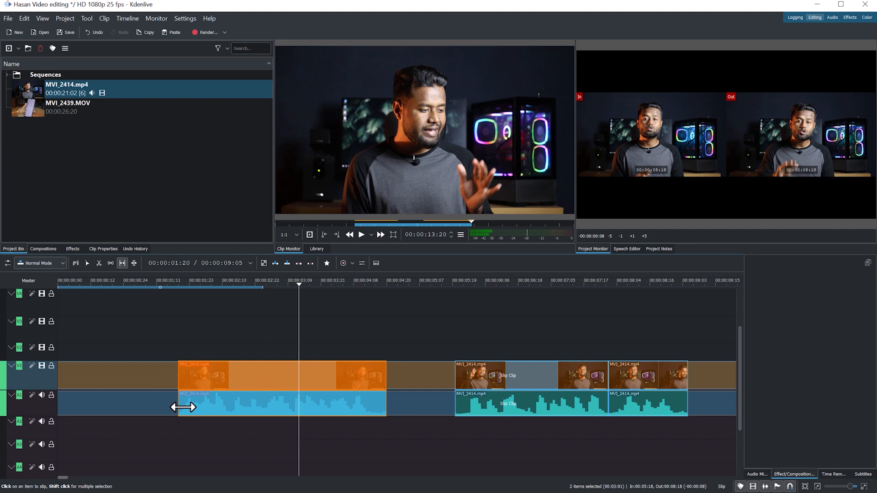
pyautogui.hotkey('ctrl', 'z')
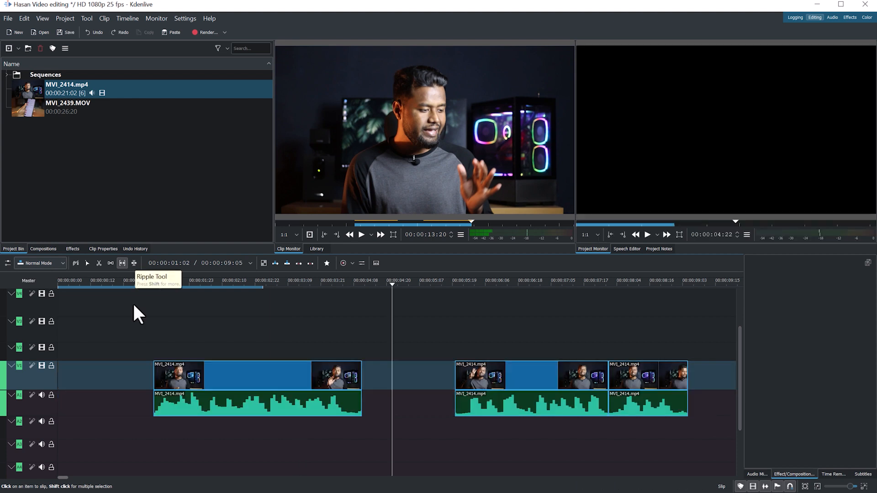
# - Ripple-extend the first MVI_2414.mp4 clip's end, then drag its start earlier, making the sequence 00:00:10:18
pyautogui.click(134, 263)
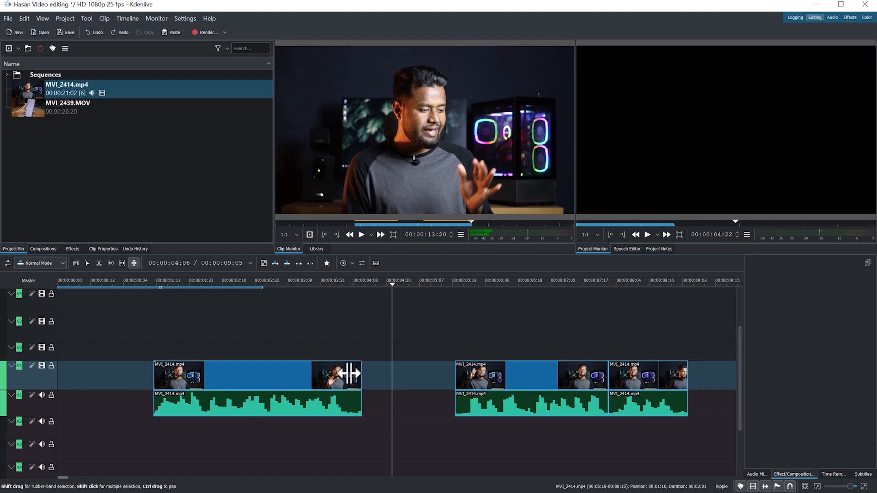
pyautogui.moveTo(361, 374); pyautogui.dragTo(429, 377)
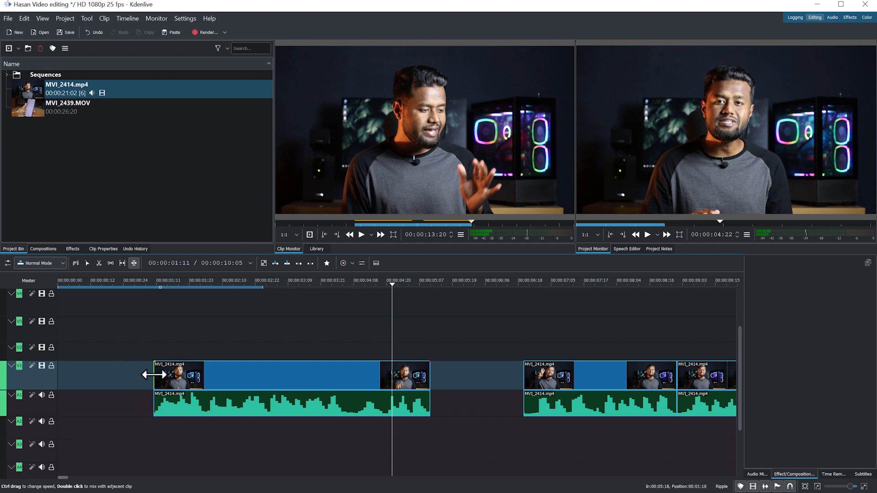
pyautogui.moveTo(154, 374); pyautogui.dragTo(118, 372)
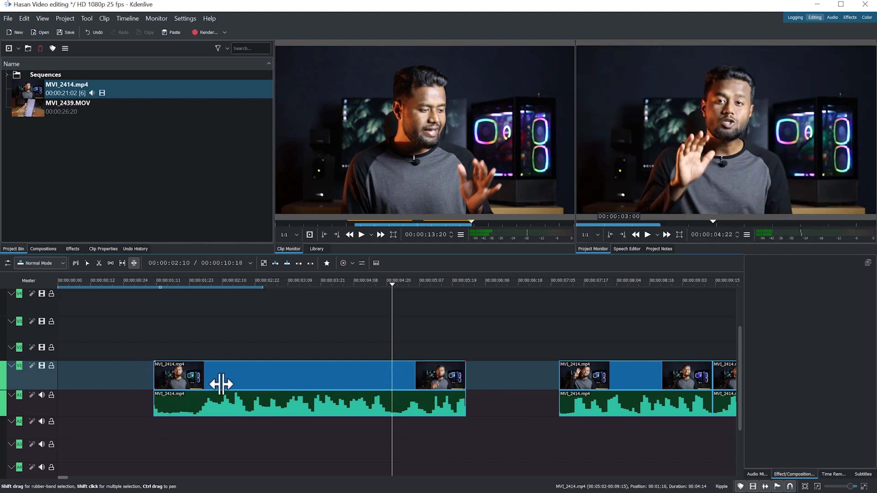
pyautogui.click(87, 264)
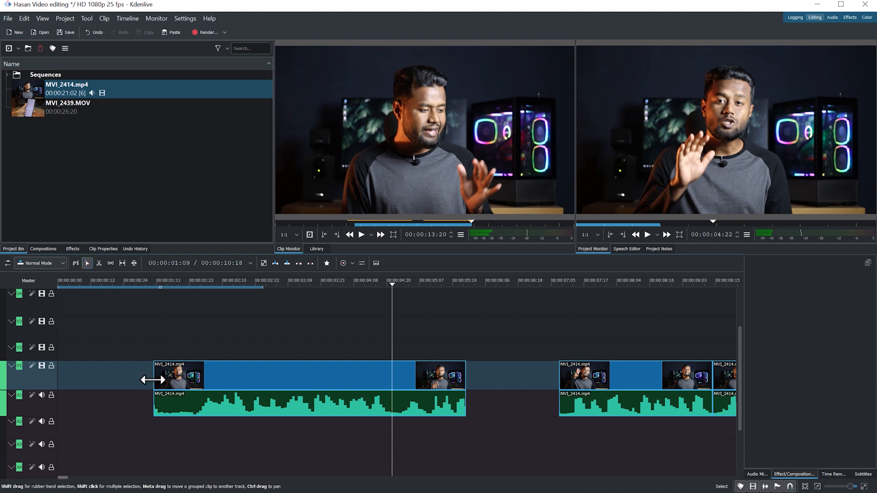
pyautogui.moveTo(153, 380); pyautogui.dragTo(120, 375)
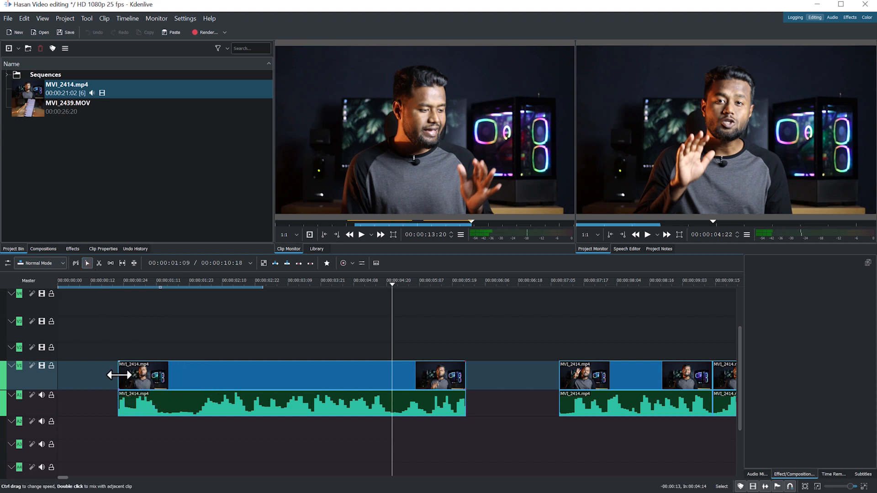
# - Shift the first clip slightly later, move its video up to V2, and ungroup video from audio
pyautogui.click(134, 264)
pyautogui.moveTo(194, 376); pyautogui.dragTo(205, 373)
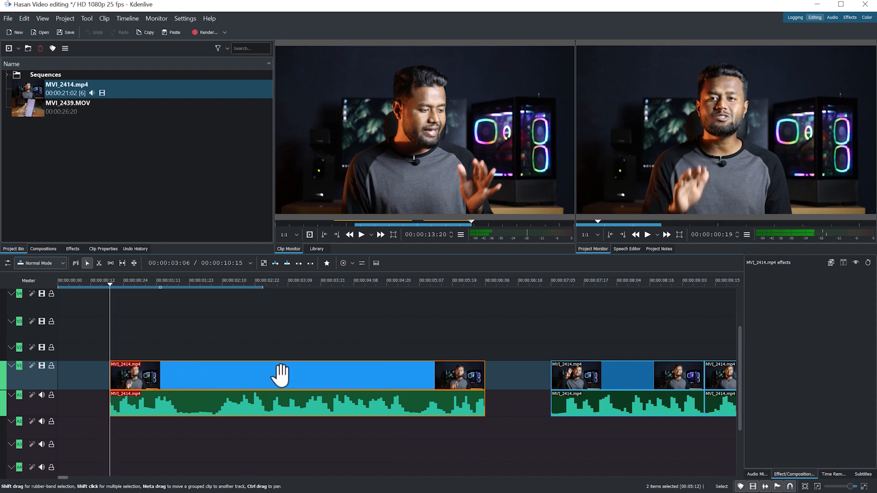
pyautogui.moveTo(276, 376); pyautogui.dragTo(281, 356)
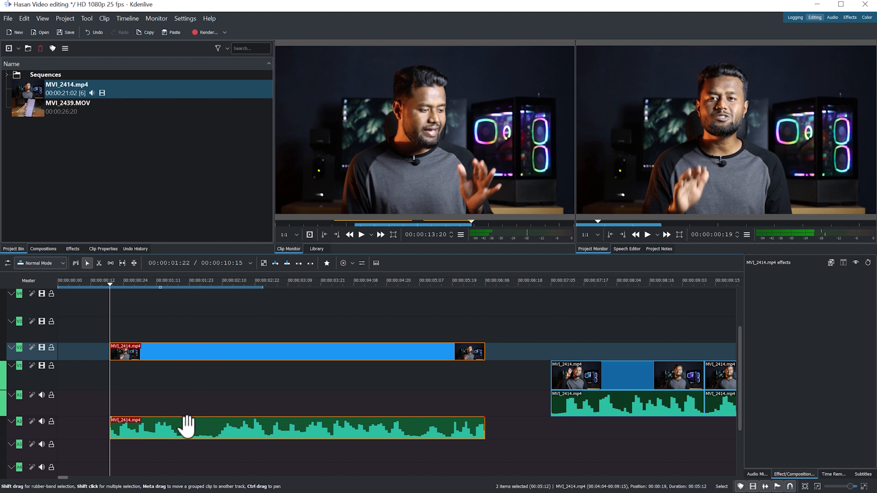
pyautogui.rightClick(204, 350)
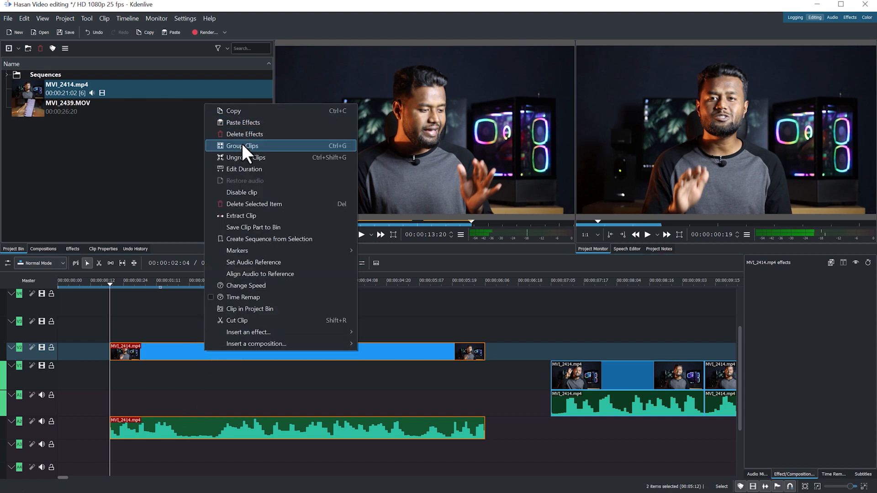
pyautogui.click(239, 157)
# - Move the ungrouped video part up through tracks V3 and V4, then undo the last move
pyautogui.click(214, 354)
pyautogui.moveTo(213, 354); pyautogui.dragTo(209, 332)
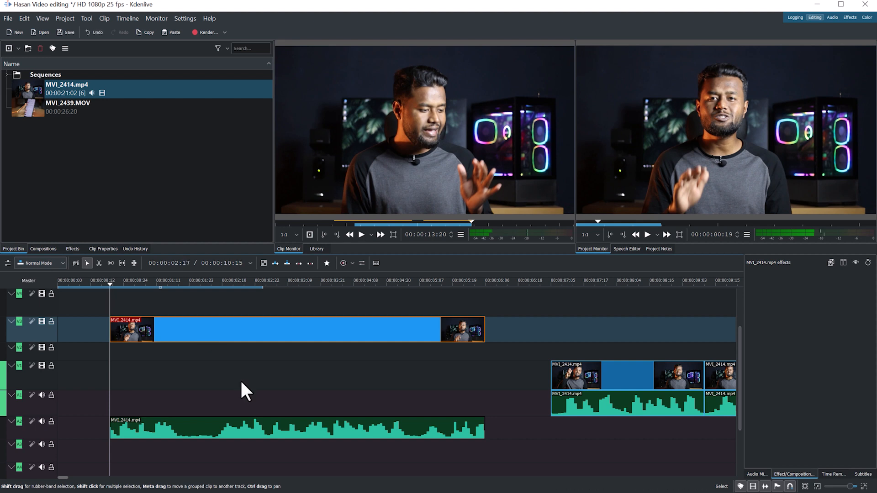
pyautogui.moveTo(204, 329); pyautogui.dragTo(205, 312)
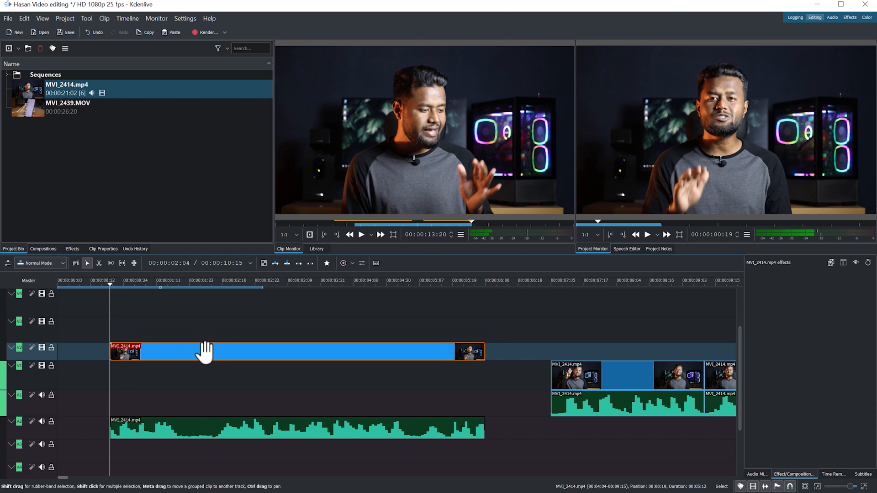
pyautogui.moveTo(203, 350); pyautogui.dragTo(201, 328)
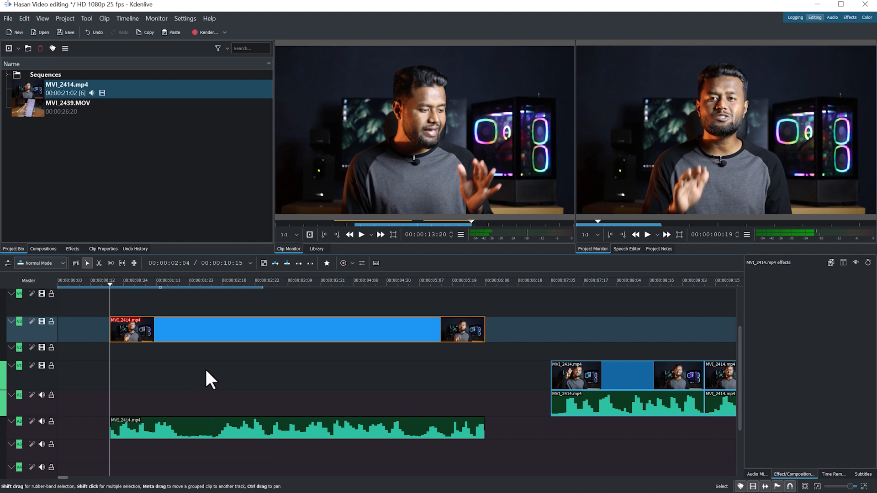
pyautogui.hotkey('ctrl', 'z')
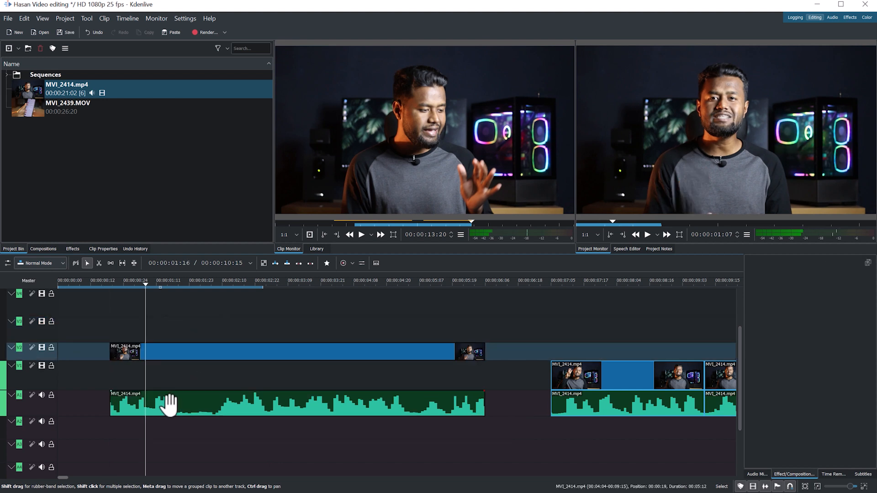
# - Select the clip's video and audio parts and group them back together
pyautogui.click(173, 351)
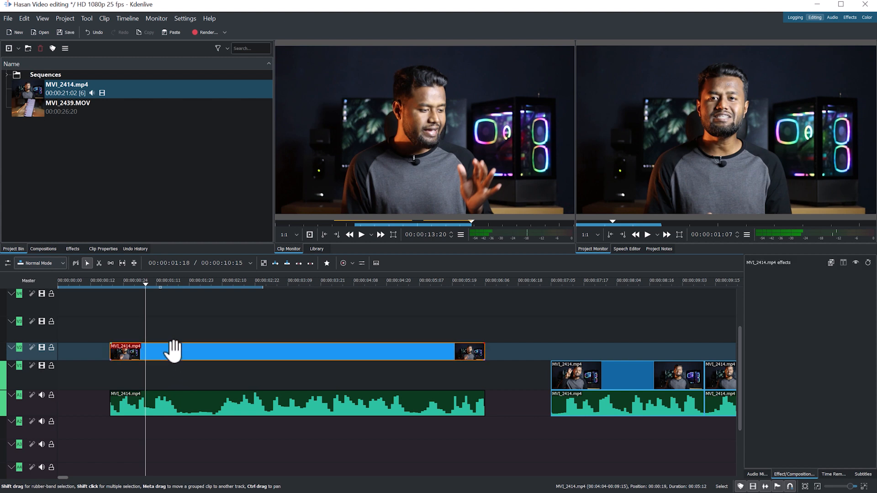
pyautogui.keyDown('shift'); pyautogui.click(166, 404); pyautogui.keyUp('shift')
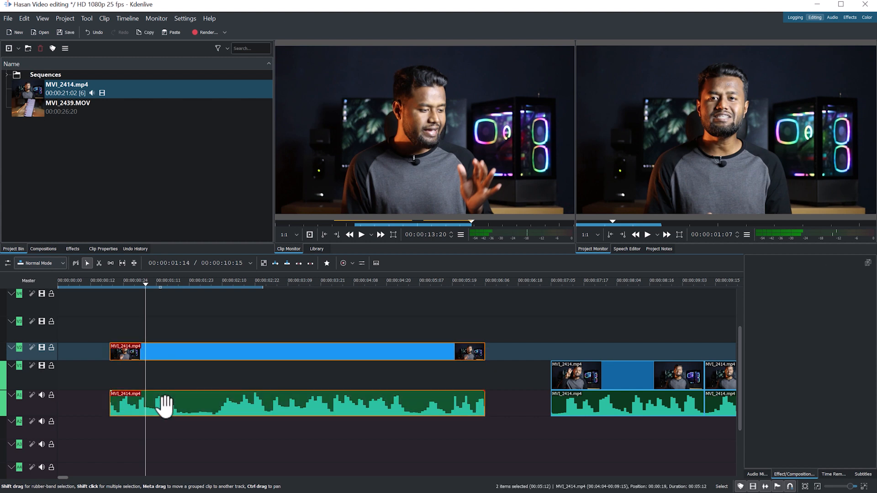
pyautogui.rightClick(188, 350)
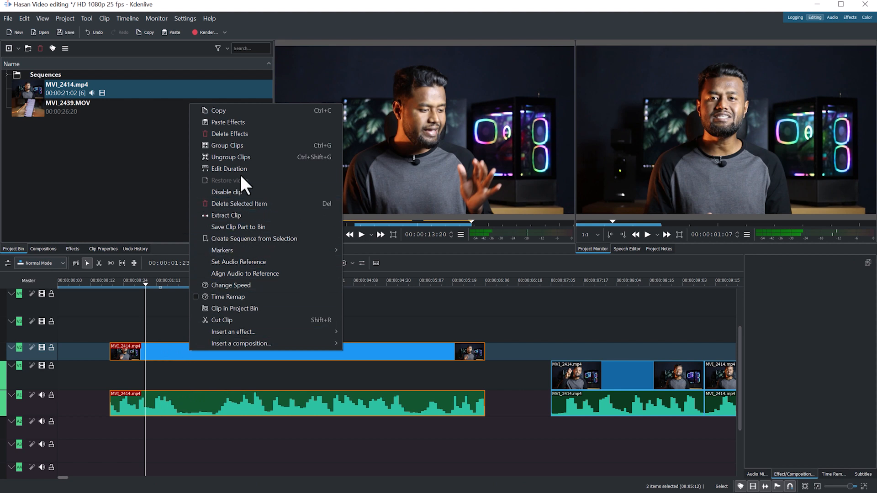
pyautogui.click(222, 147)
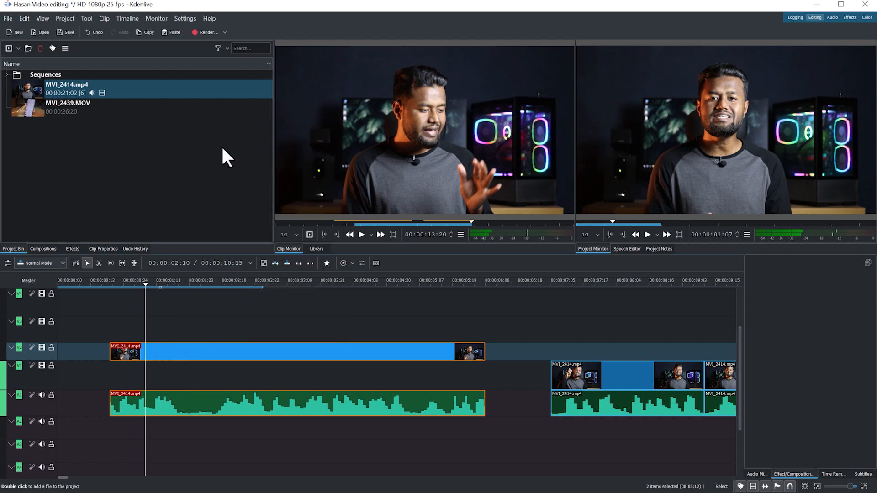
pyautogui.click(197, 377)
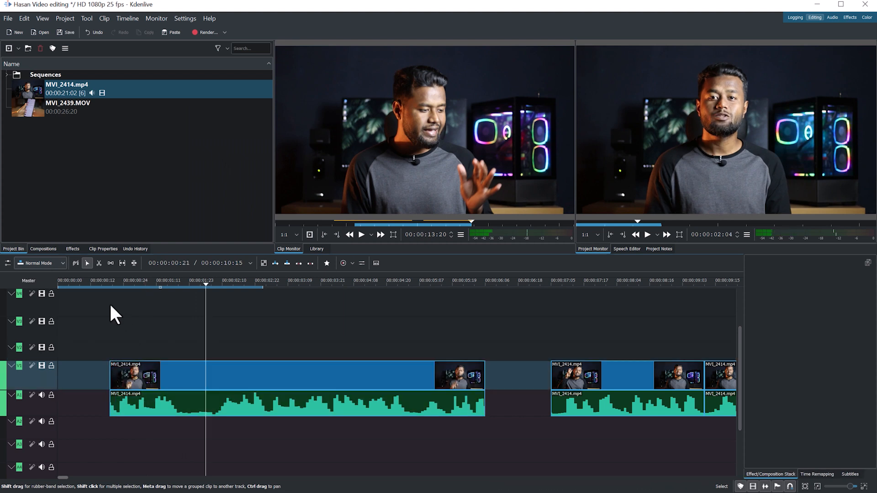
# - Delete the two clips after the gap and load MVI_2439.MOV into the Clip Monitor
pyautogui.click(38, 261)
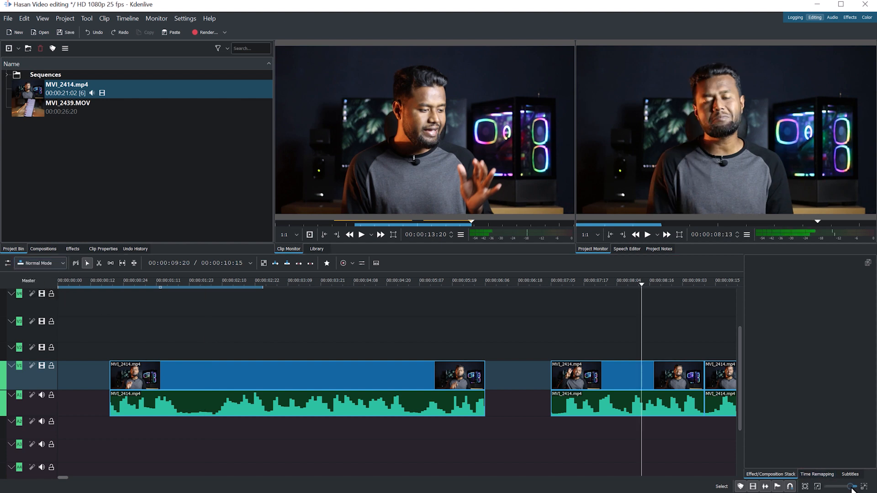
pyautogui.moveTo(851, 488); pyautogui.dragTo(850, 487)
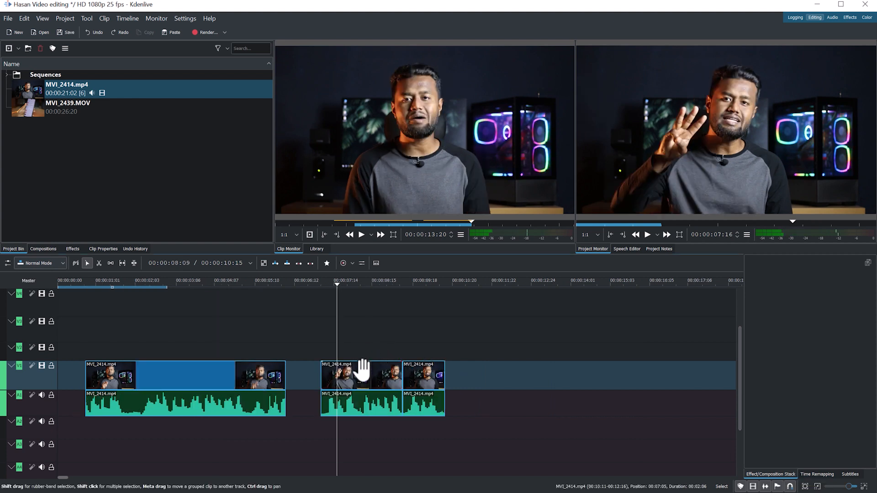
pyautogui.click(363, 369)
pyautogui.press('Delete')
pyautogui.click(415, 375)
pyautogui.press('Delete')
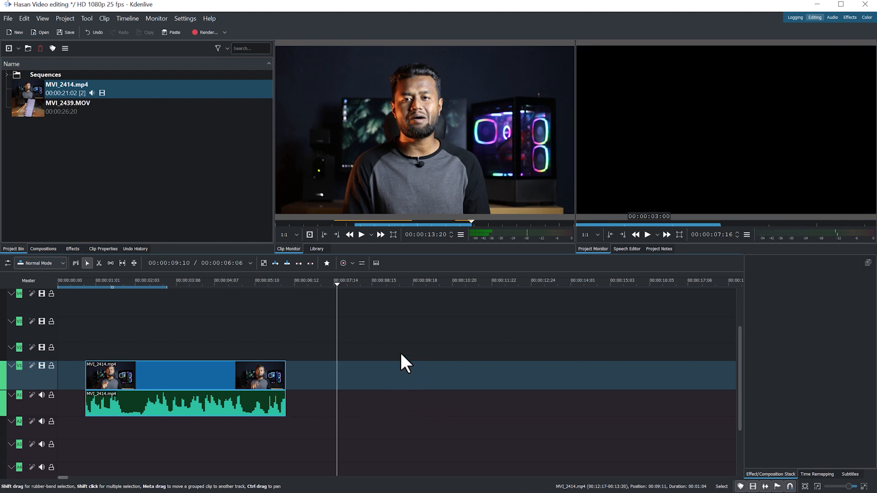
pyautogui.click(127, 178)
pyautogui.click(68, 112)
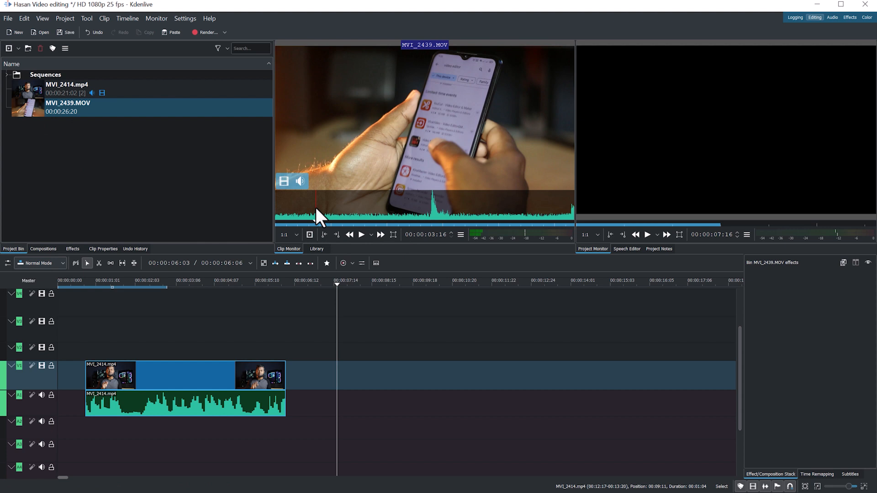
# - Mark in and out points on MVI_2439.MOV and place that portion after the first clip
pyautogui.click(324, 234)
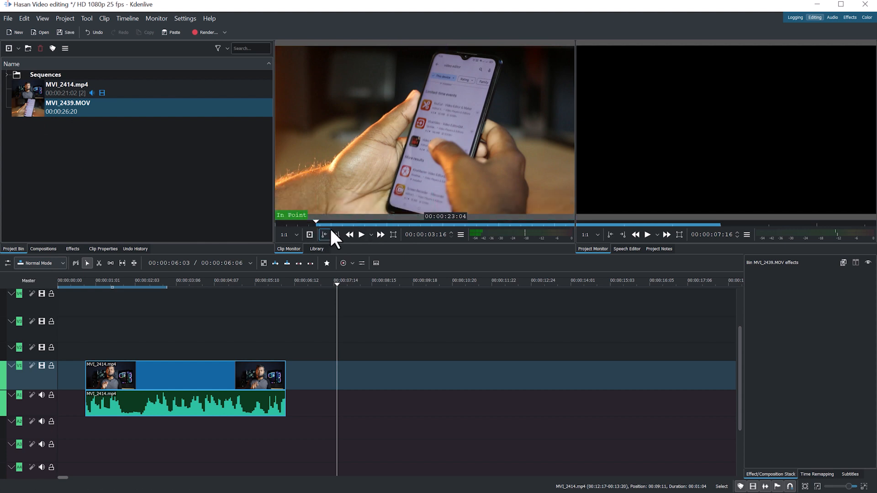
pyautogui.click(374, 223)
pyautogui.press('o')
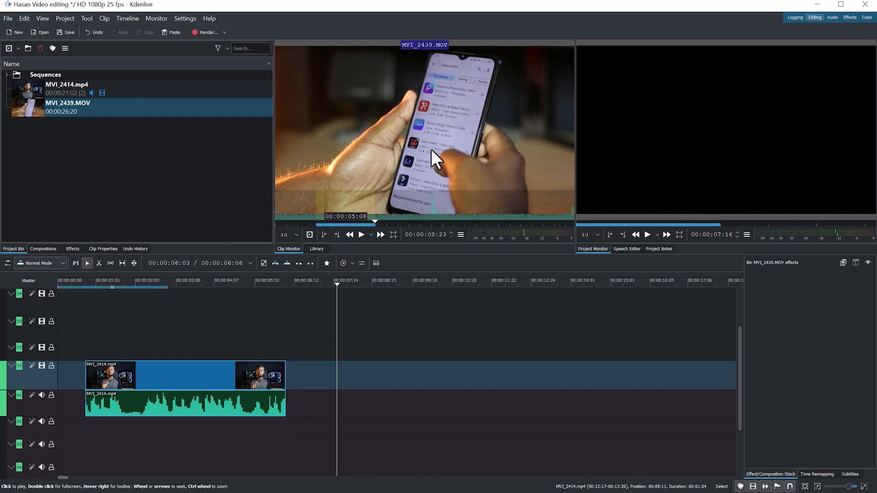
pyautogui.moveTo(430, 146); pyautogui.dragTo(280, 372)
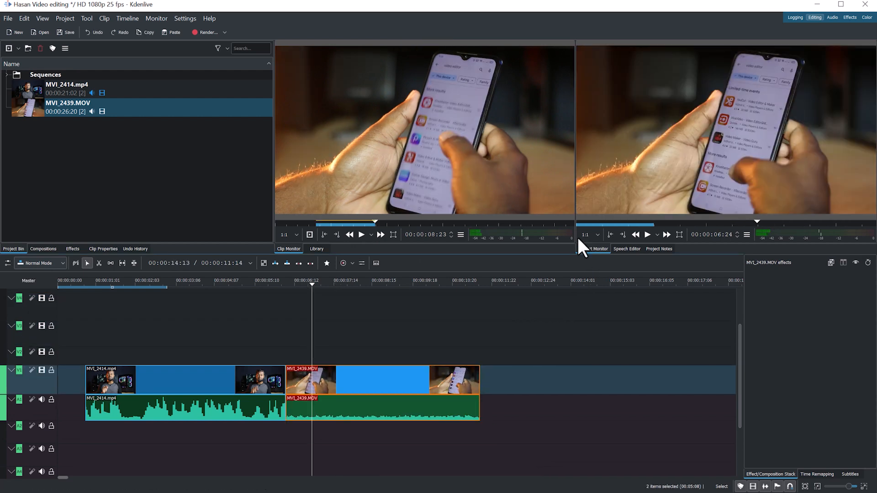
# - Enlarge the project monitor by widening it and making both monitors taller
pyautogui.moveTo(576, 209); pyautogui.dragTo(495, 223)
pyautogui.moveTo(519, 253); pyautogui.dragTo(522, 291)
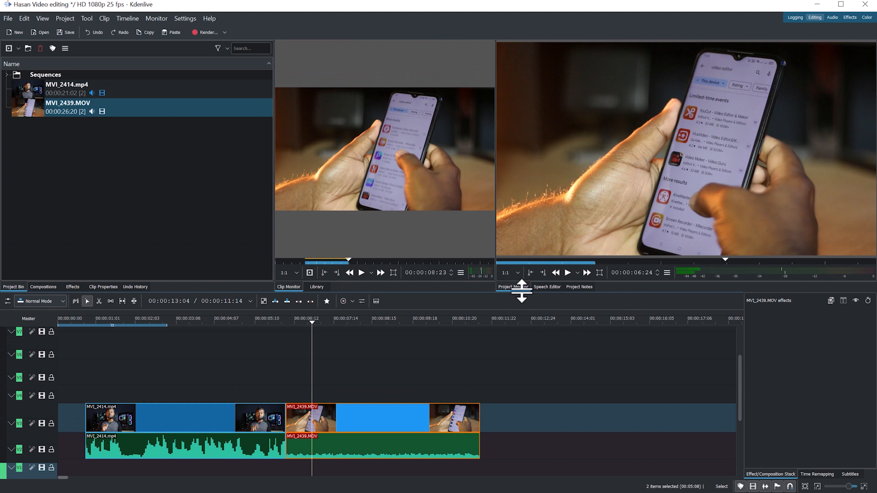
pyautogui.scroll(-3, 745, 382)
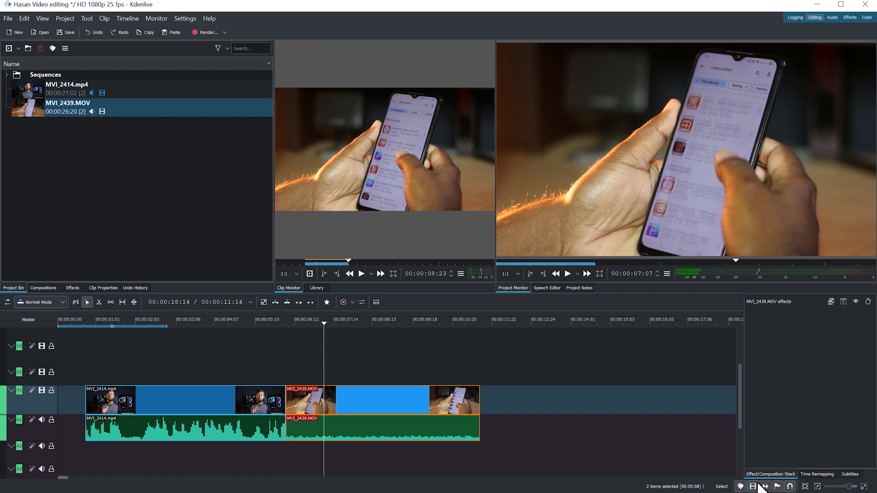
# - Toggle the timeline's video thumbnails and audio waveforms off and back on
pyautogui.click(753, 487)
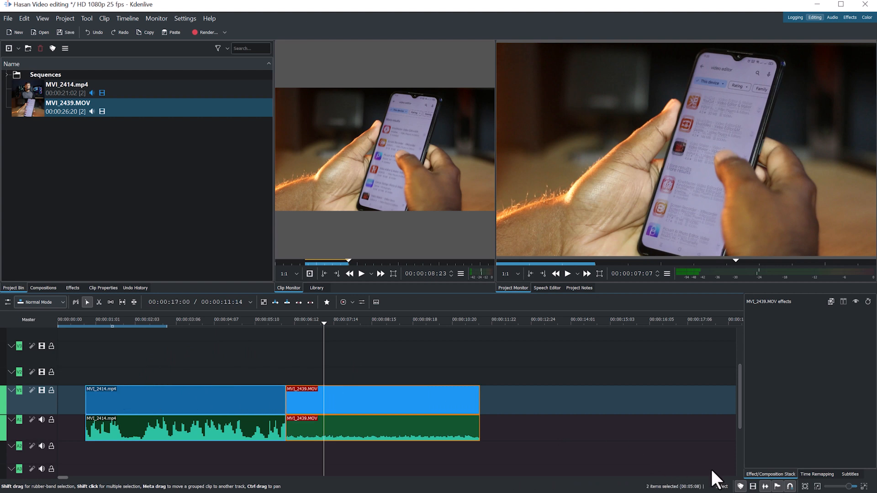
pyautogui.click(753, 486)
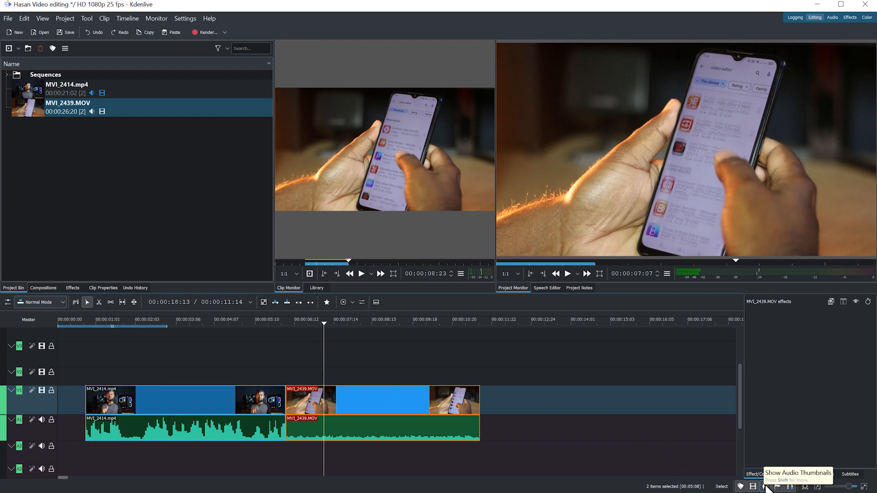
pyautogui.click(766, 486)
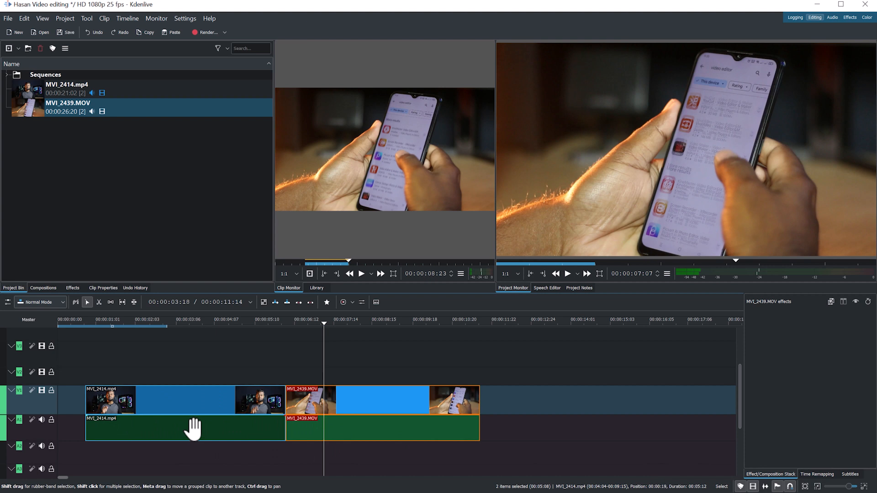
pyautogui.click(765, 486)
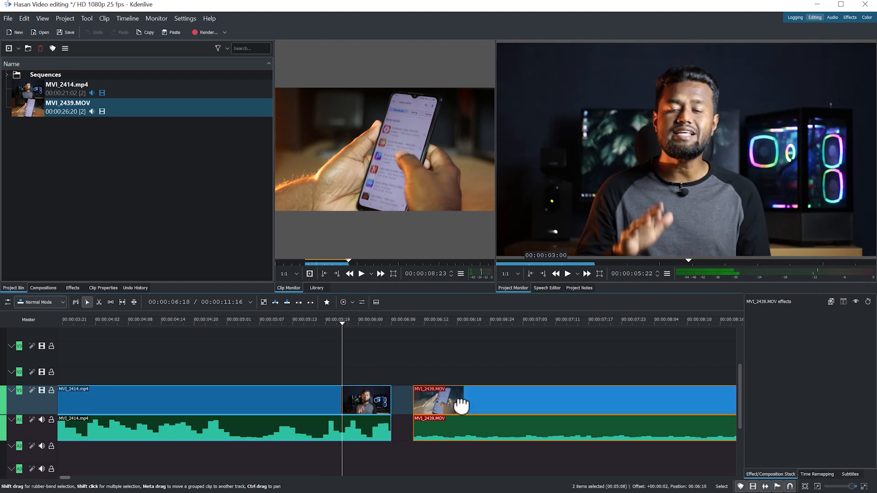
# - Slide MVI_2439.MOV left until it butts against MVI_2414.mp4, checking with zoom-to-fit
pyautogui.moveTo(456, 405); pyautogui.dragTo(423, 409)
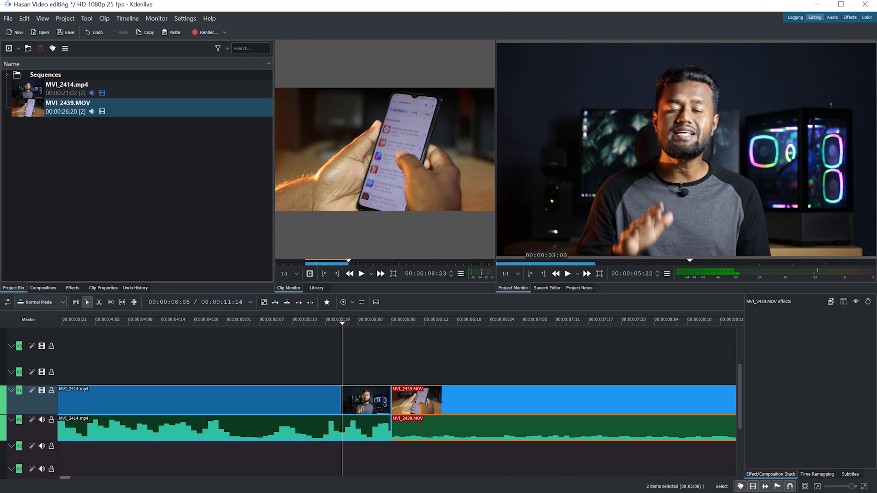
pyautogui.moveTo(410, 400); pyautogui.dragTo(408, 401)
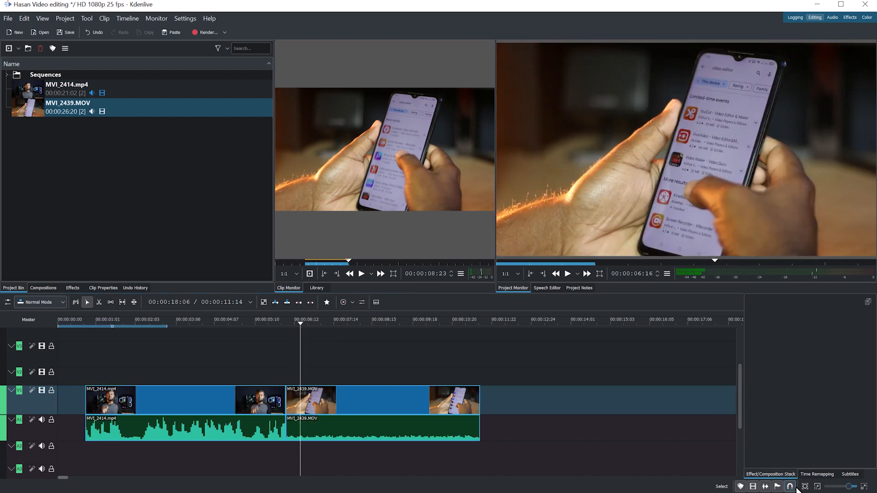
pyautogui.click(805, 486)
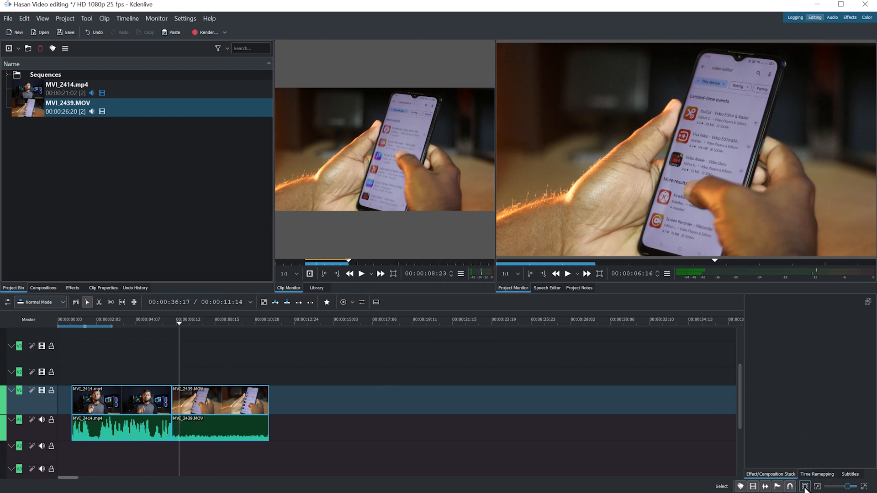
pyautogui.click(806, 486)
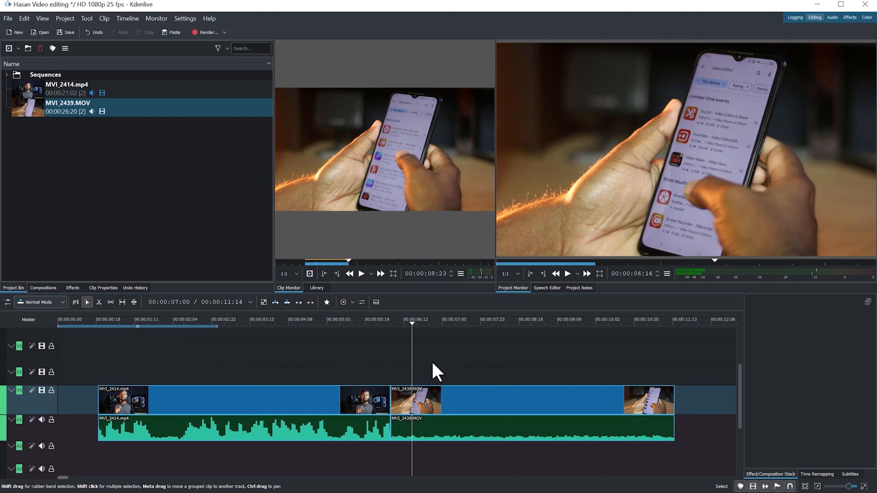
pyautogui.click(379, 389)
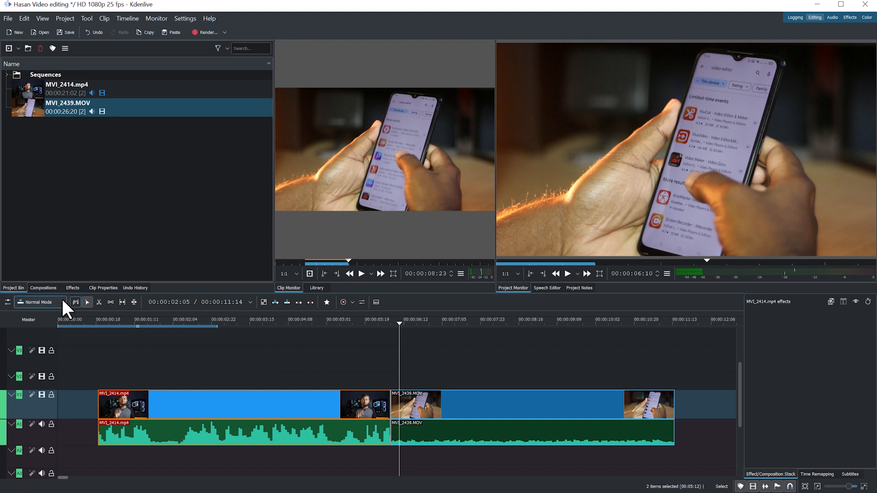
# - Place a shortened Wipe composition across the clip junction and set its method to Cloud
pyautogui.click(43, 288)
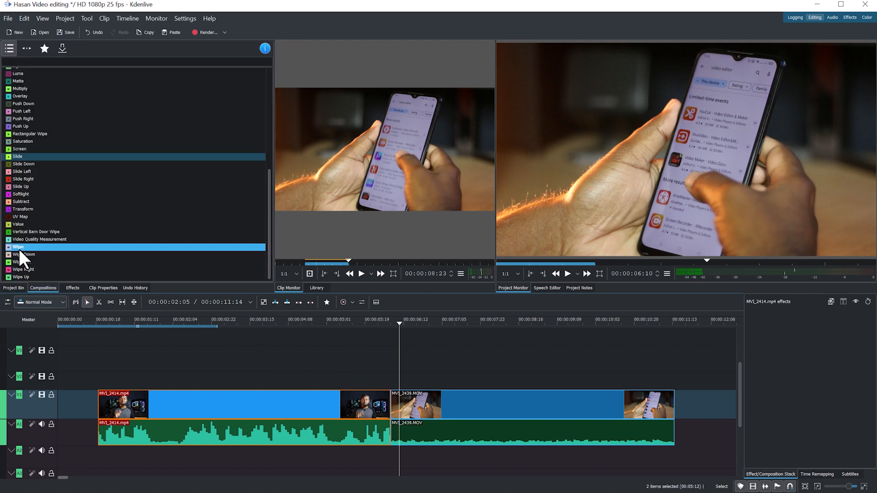
pyautogui.moveTo(21, 256); pyautogui.dragTo(444, 386)
pyautogui.moveTo(507, 374); pyautogui.dragTo(389, 421)
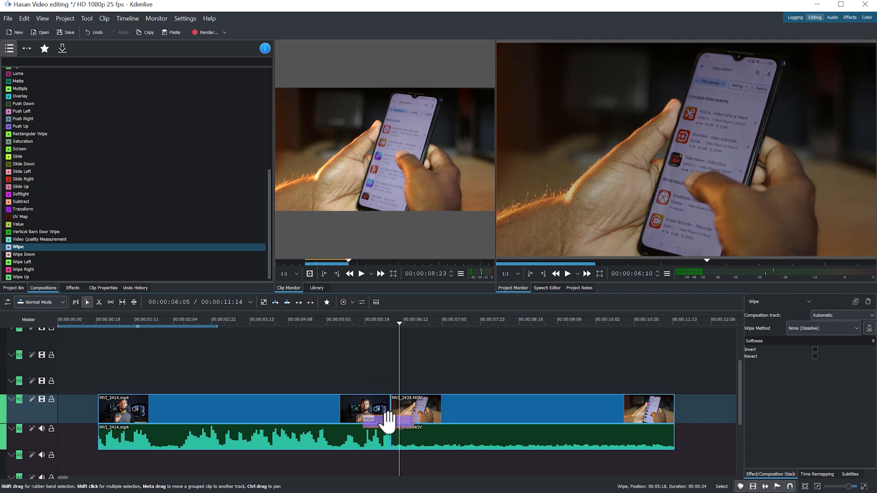
pyautogui.click(807, 329)
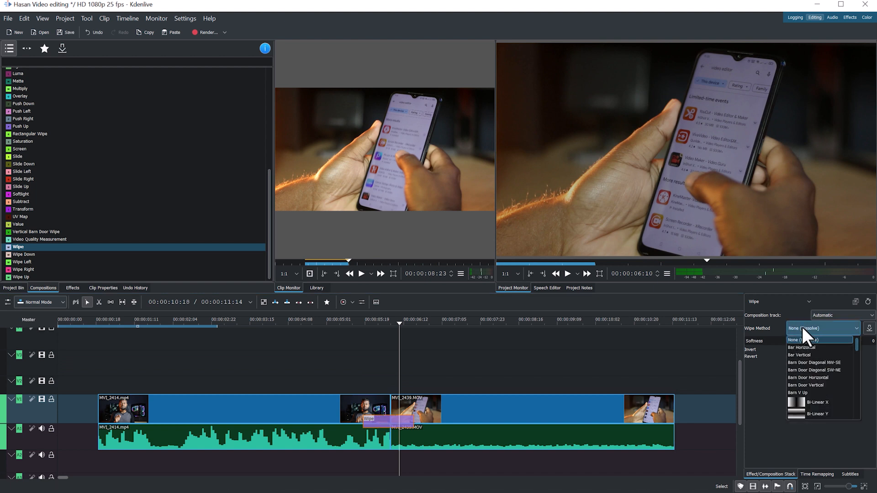
pyautogui.scroll(-2, 815, 373)
pyautogui.scroll(-4, 817, 384)
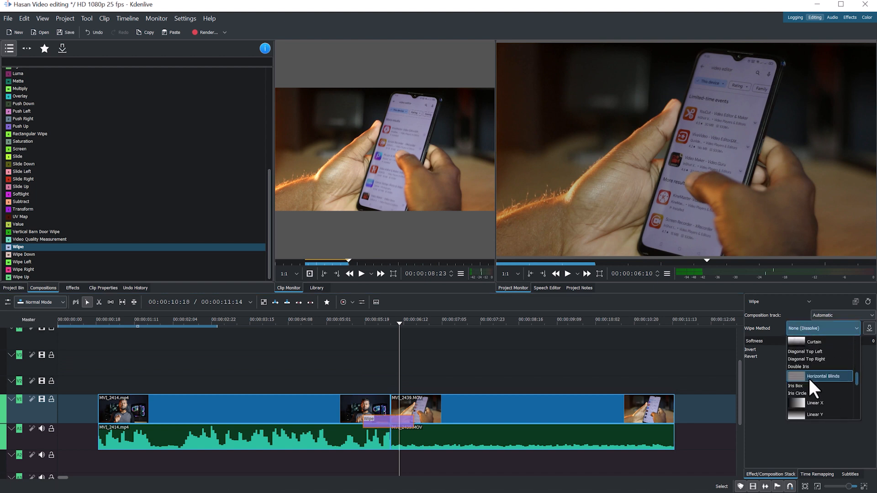
pyautogui.scroll(3, 817, 386)
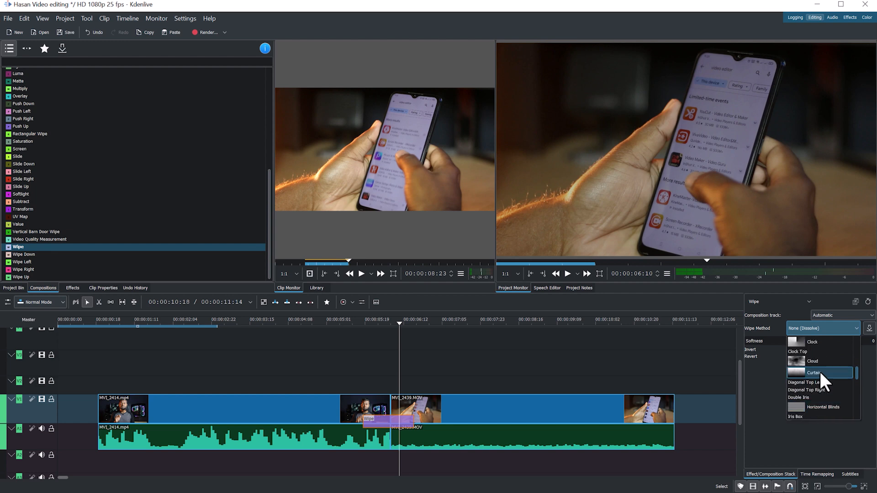
pyautogui.click(828, 375)
# - Play back the Cloud wipe to preview it, keeping Cloud as the pattern
pyautogui.moveTo(342, 322); pyautogui.dragTo(315, 323)
pyautogui.press('space')
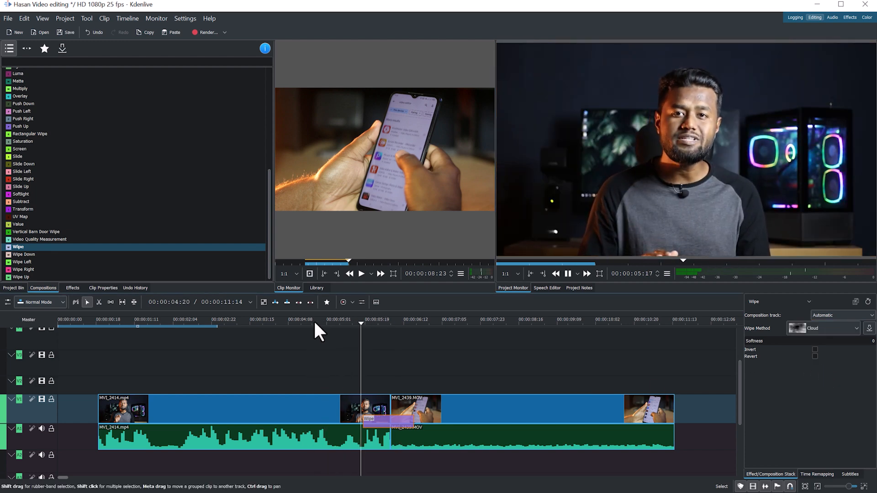
pyautogui.press('space')
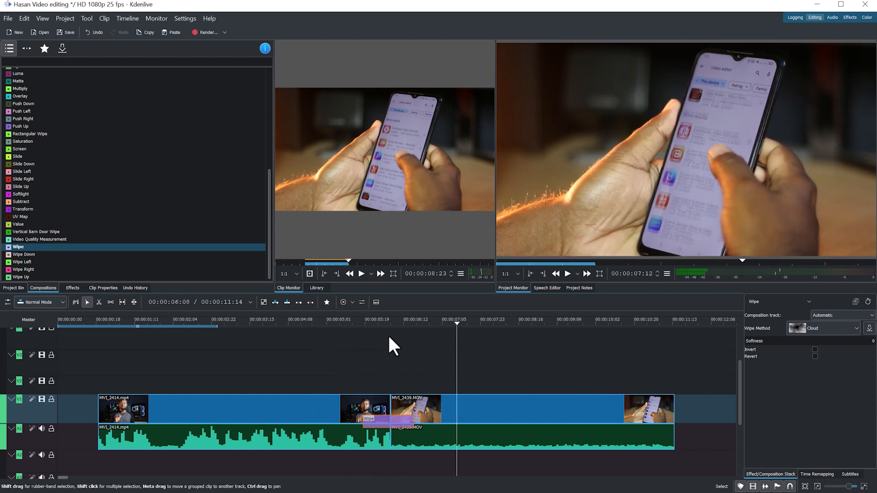
pyautogui.click(303, 323)
pyautogui.click(822, 328)
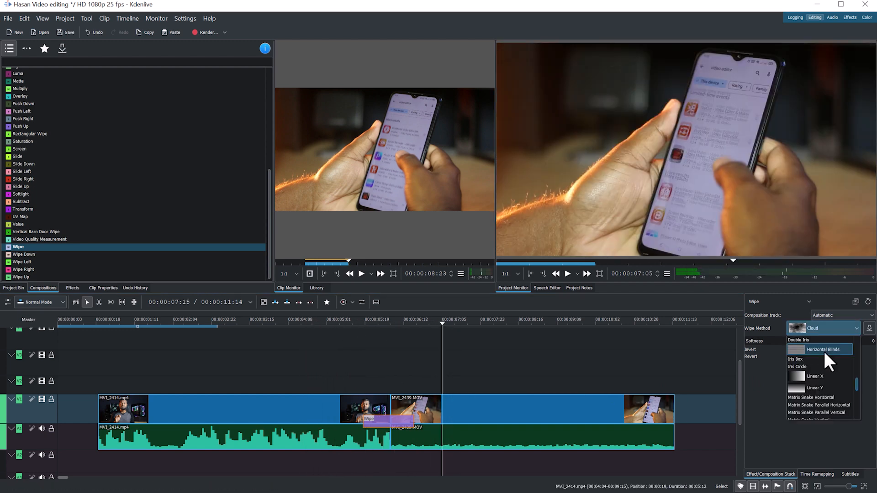
pyautogui.scroll(2, 822, 358)
pyautogui.scroll(-3, 822, 379)
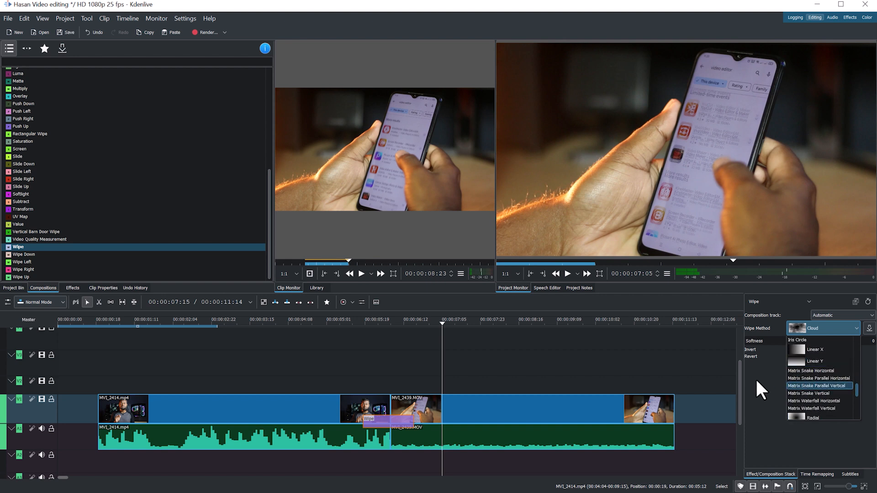
pyautogui.click(310, 320)
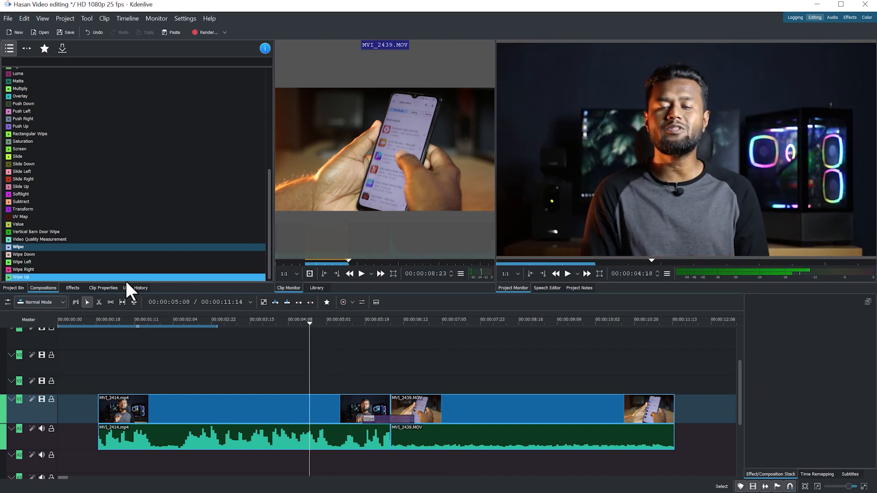
# - Apply the Apply LUT effect from Color and Image correction to MVI_2414.mp4
pyautogui.click(70, 288)
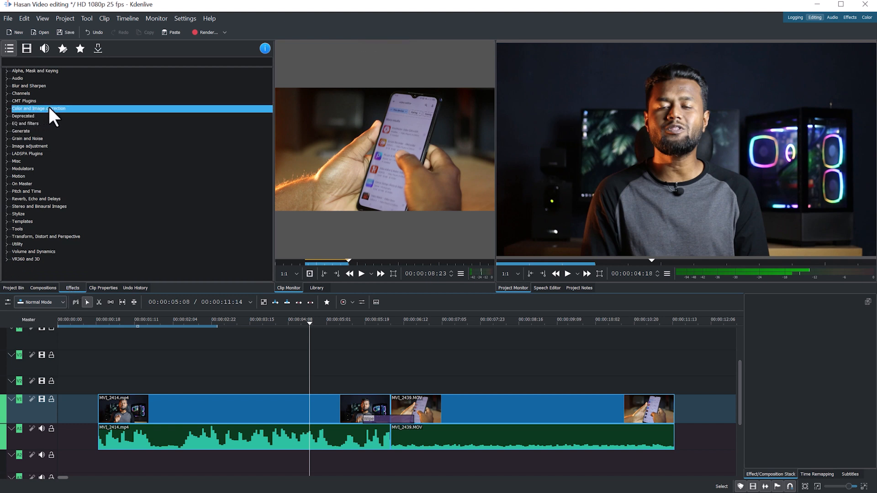
pyautogui.click(7, 110)
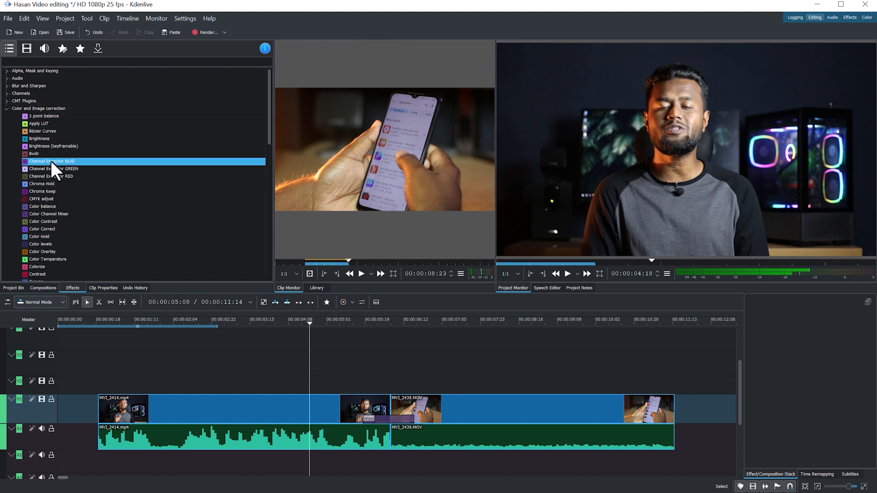
pyautogui.scroll(-3, 63, 201)
pyautogui.scroll(3, 64, 211)
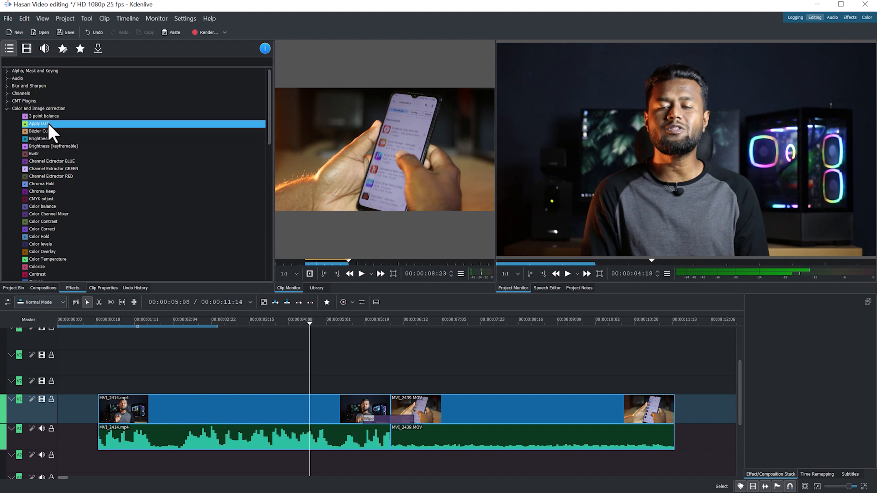
pyautogui.moveTo(45, 124); pyautogui.dragTo(212, 415)
pyautogui.click(258, 405)
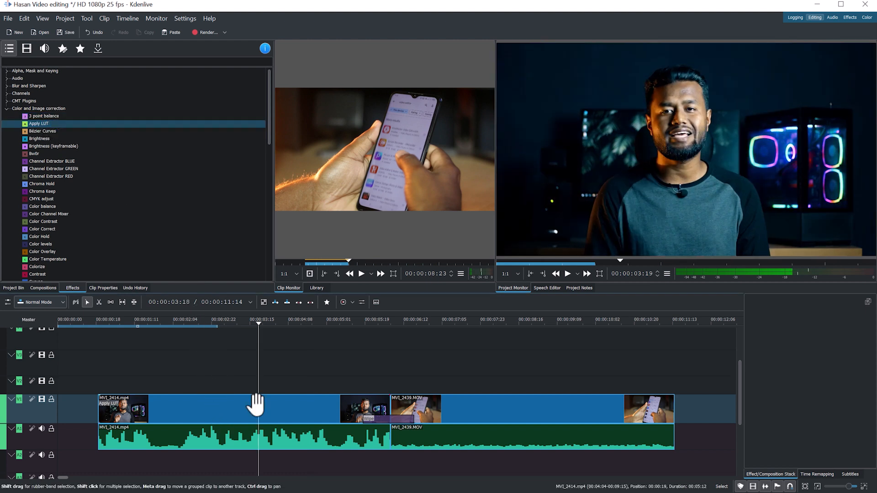
pyautogui.click(280, 406)
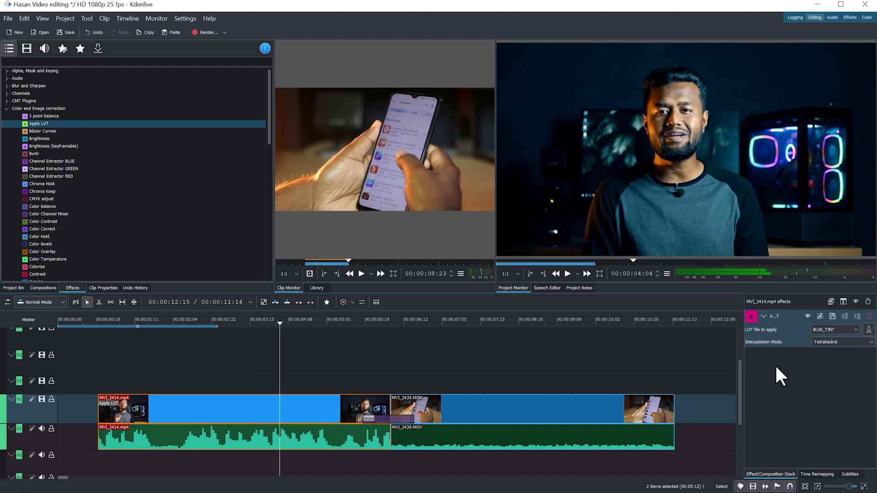
# - Load the custom LUT file 01 lut.CUBE from the New folder
pyautogui.click(831, 331)
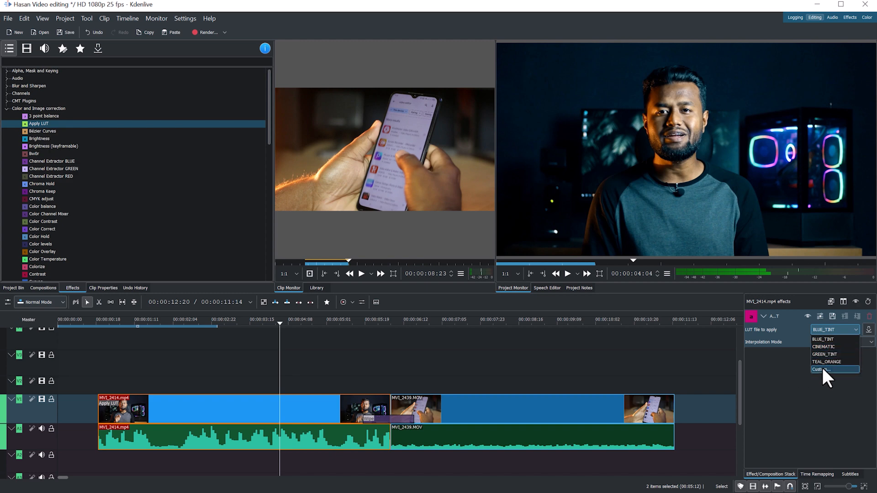
pyautogui.click(826, 378)
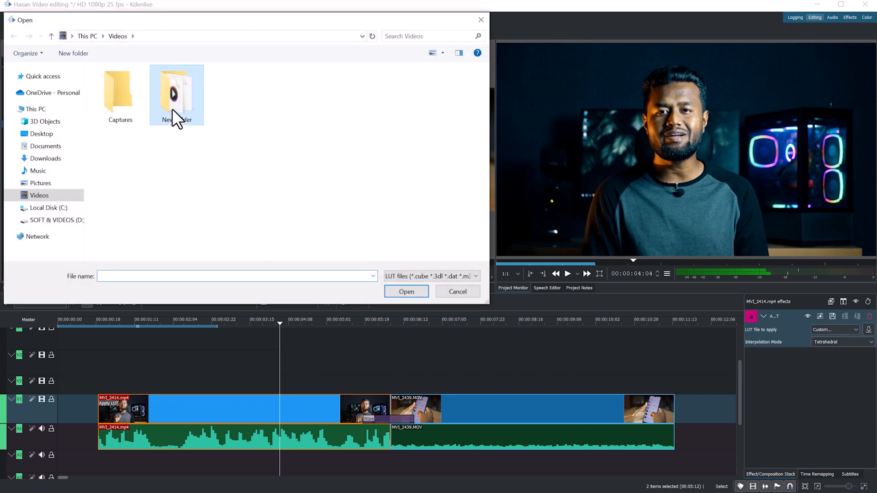
pyautogui.doubleClick(172, 110)
pyautogui.click(125, 102)
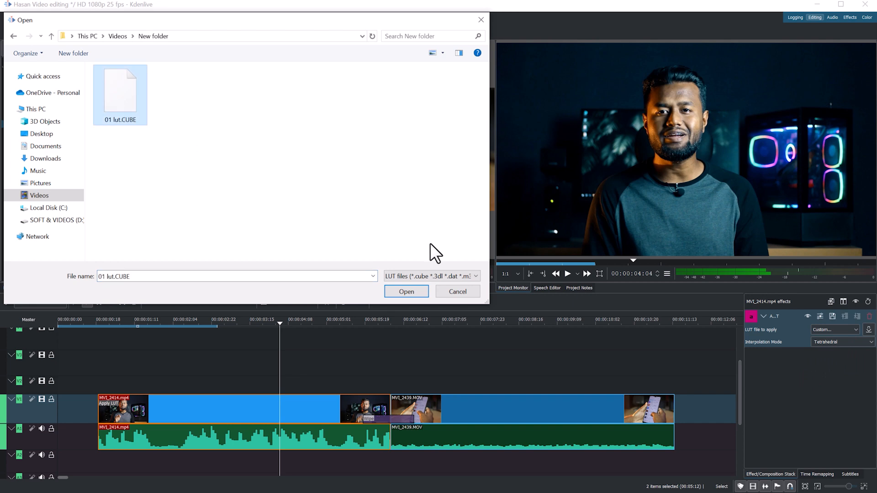
pyautogui.click(402, 291)
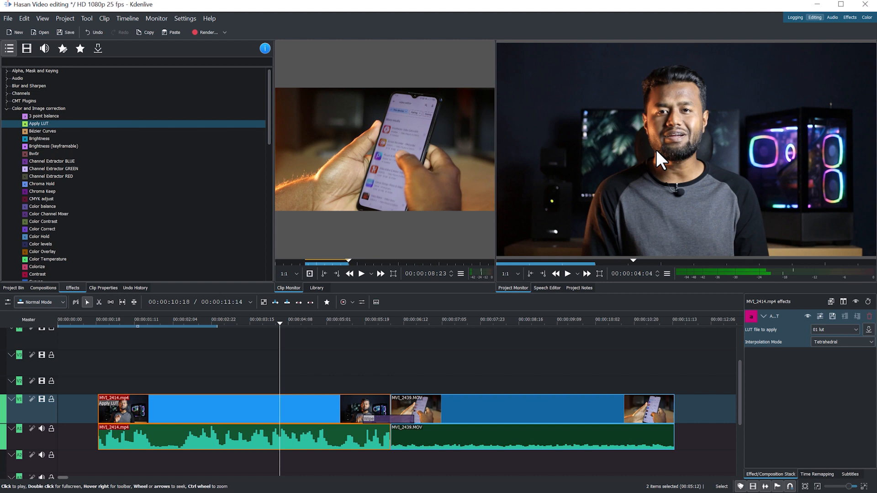
pyautogui.hotkey('ctrl', 'z')
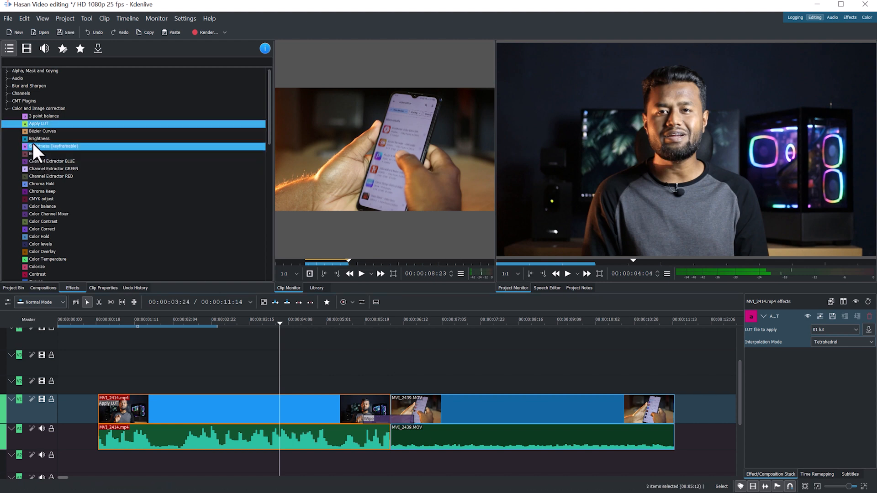
pyautogui.moveTo(33, 140); pyautogui.dragTo(248, 410)
pyautogui.moveTo(838, 412); pyautogui.dragTo(795, 406)
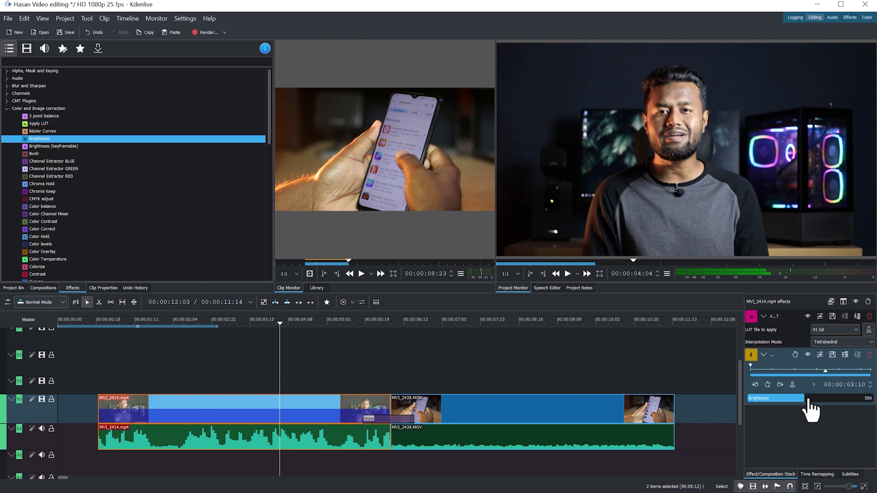
pyautogui.moveTo(802, 404)
pyautogui.mouseDown()
pyautogui.moveTo(771, 414)
pyautogui.moveTo(850, 417)
pyautogui.moveTo(815, 407)
pyautogui.mouseUp()
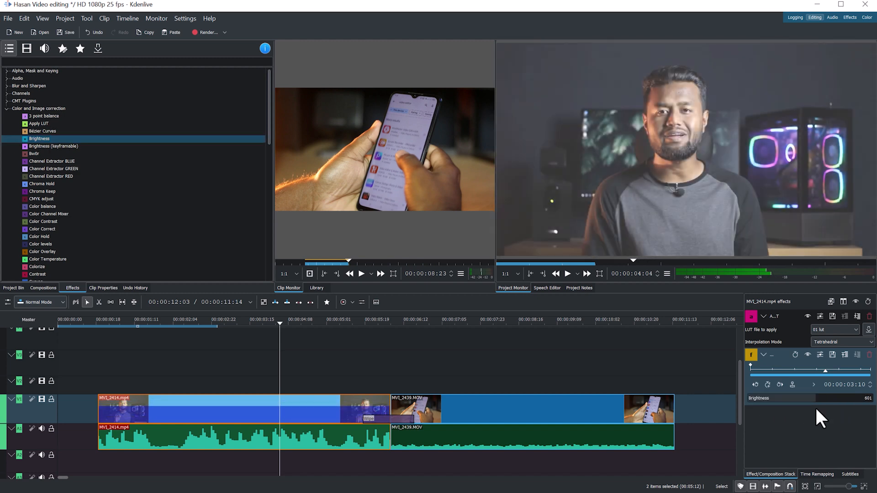
pyautogui.scroll(-8, 92, 199)
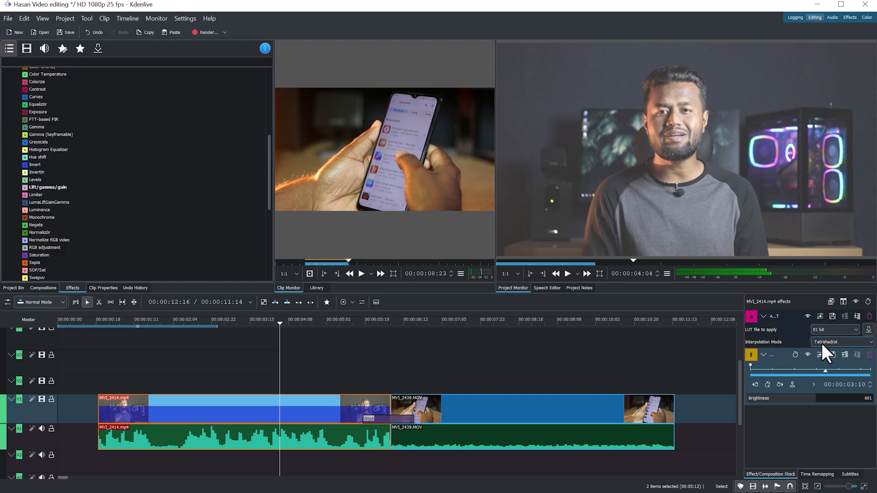
pyautogui.click(870, 355)
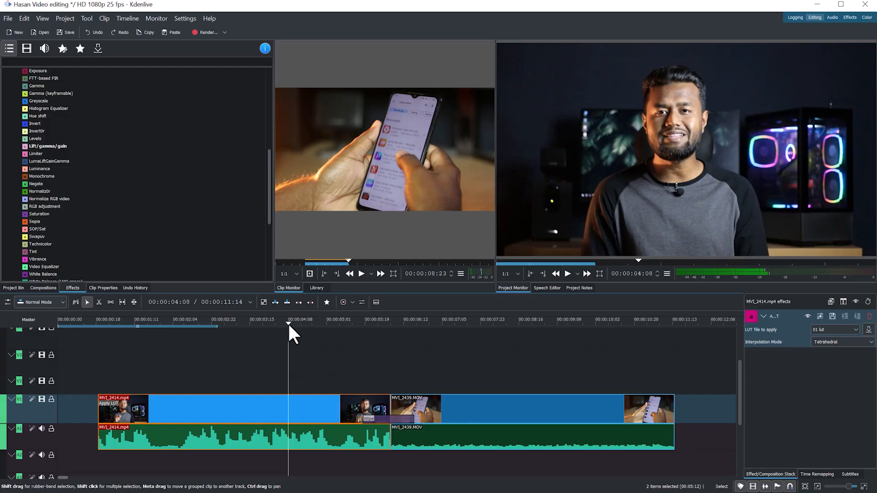
# - Apply the Gain effect from Volume and Dynamics to the MVI_2414 clip
pyautogui.scroll(-6, 41, 168)
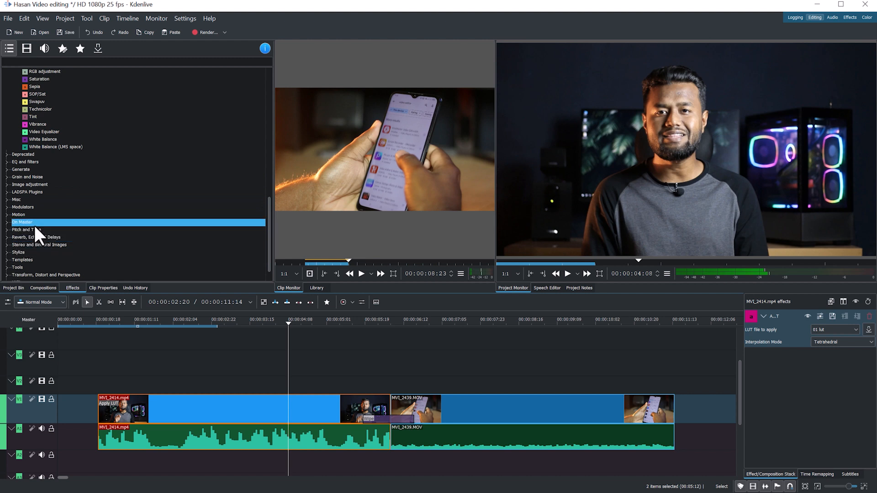
pyautogui.scroll(-1, 37, 229)
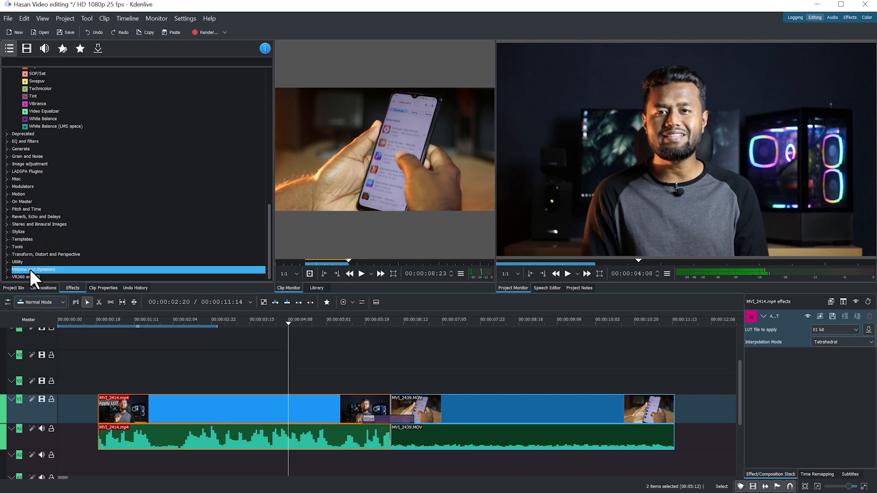
pyautogui.click(6, 269)
pyautogui.scroll(-5, 93, 203)
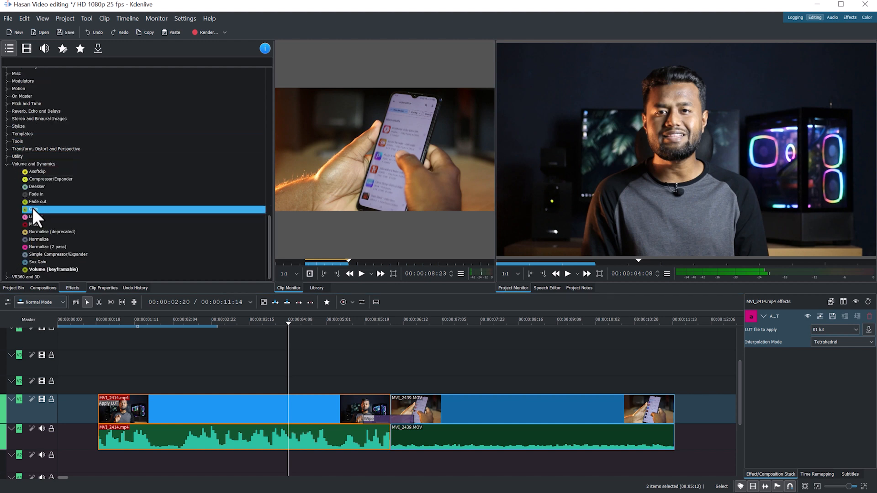
pyautogui.moveTo(32, 208); pyautogui.dragTo(236, 412)
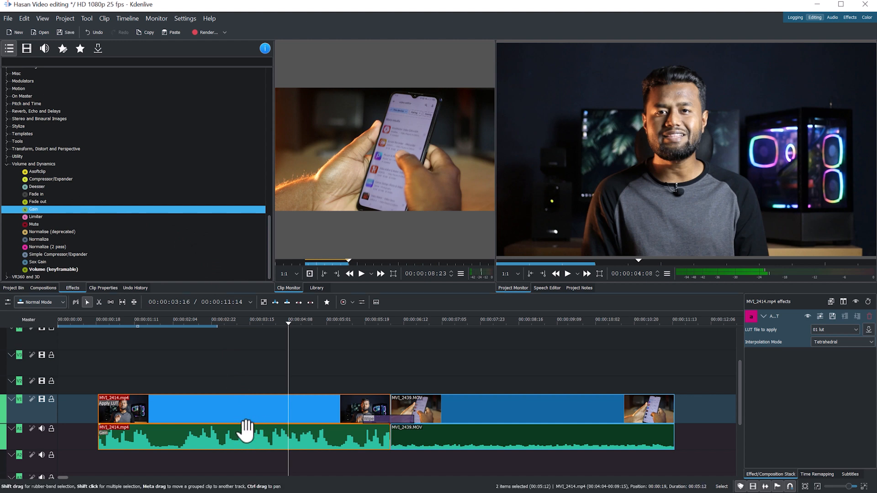
# - Raise the Gain effect's level to 122 % in the effect stack
pyautogui.click(242, 438)
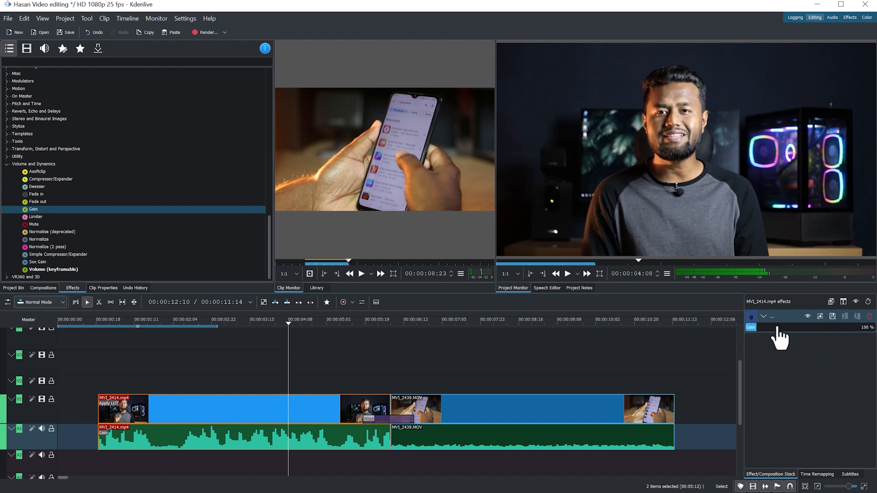
pyautogui.moveTo(755, 327)
pyautogui.mouseDown()
pyautogui.moveTo(805, 330)
pyautogui.moveTo(747, 327)
pyautogui.moveTo(758, 327)
pyautogui.mouseUp()
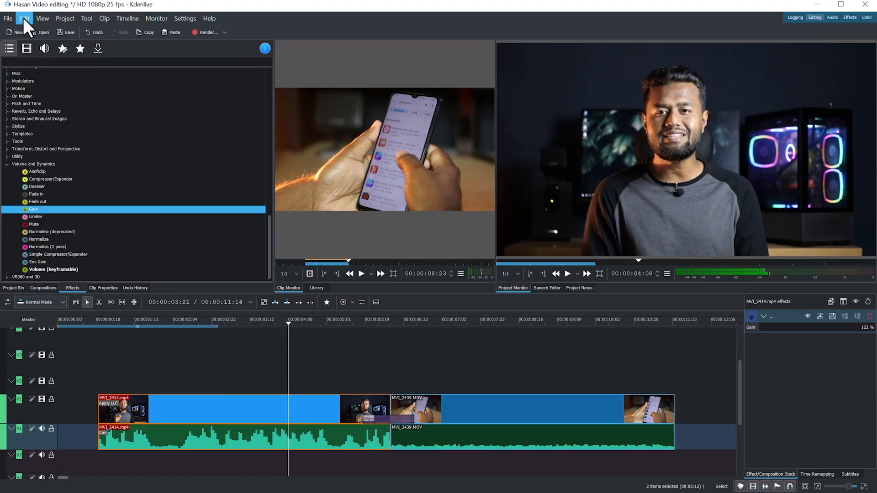
pyautogui.click(23, 17)
pyautogui.press('Right')
pyautogui.moveTo(26, 23)
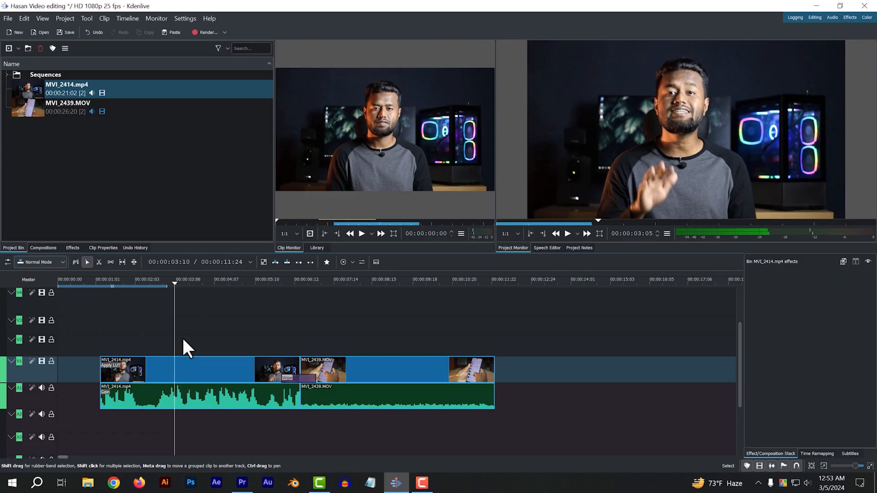
# - Start a new title clip and add a text item with the creator's name
pyautogui.click(64, 19)
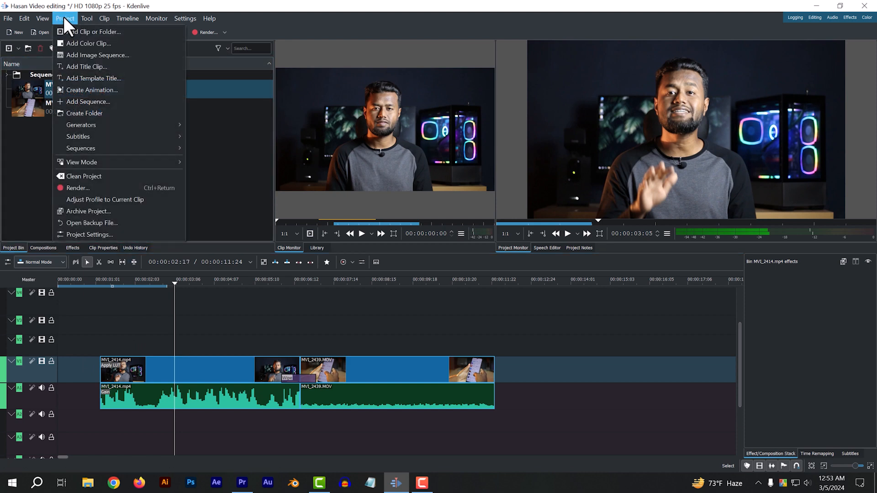
pyautogui.click(91, 66)
pyautogui.click(324, 236)
pyautogui.doubleClick(328, 236)
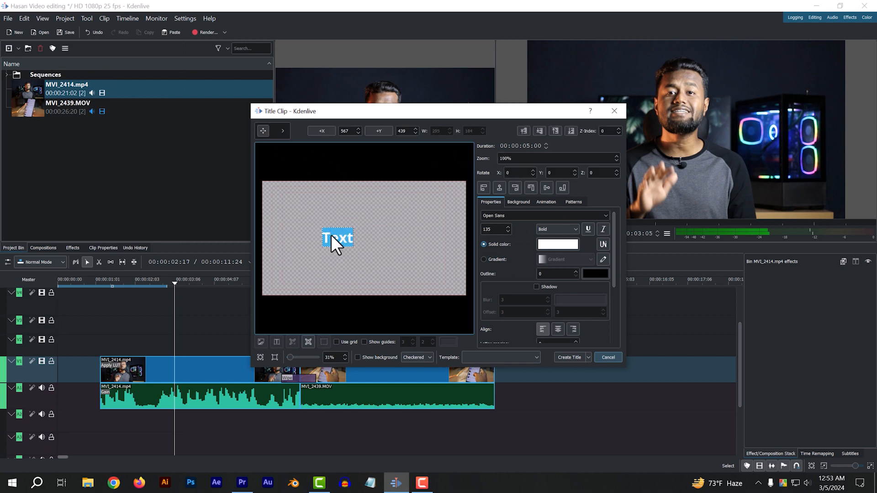
pyautogui.write('Hasan uj jaman')
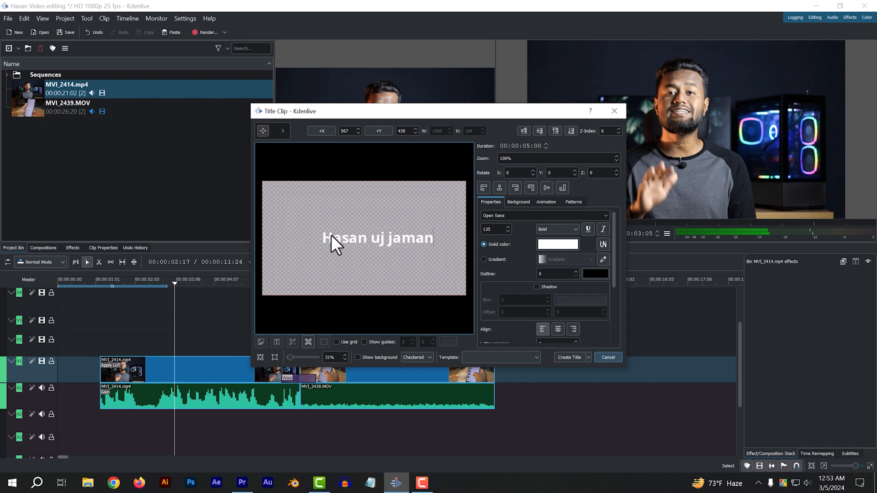
pyautogui.hotkey('ctrl', 'a')
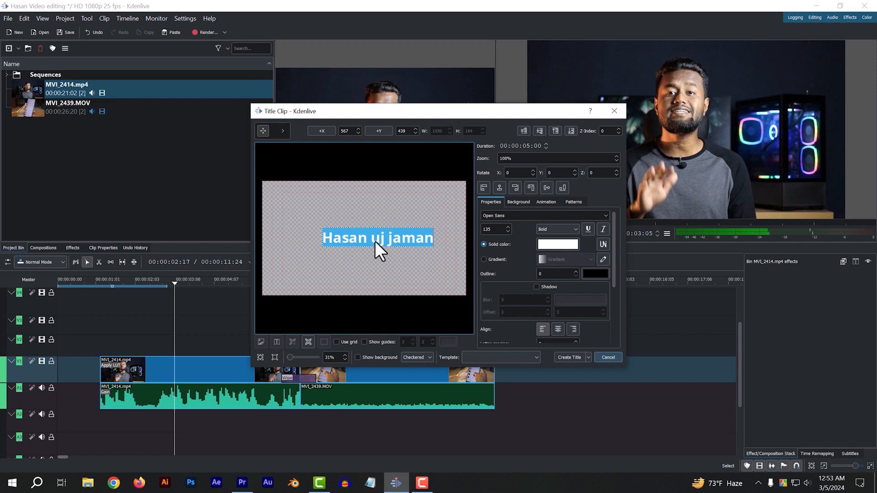
# - Set the title text to Open Sans at size 126 and adjust its position
pyautogui.click(604, 214)
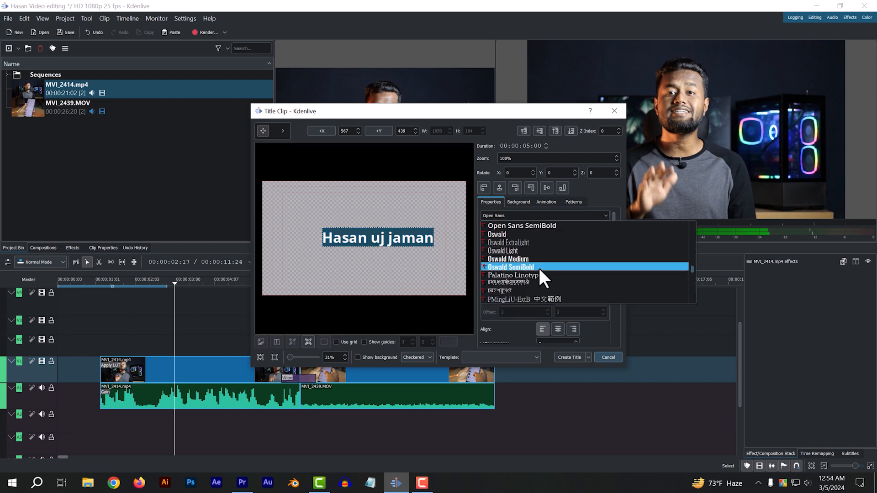
pyautogui.scroll(-5, 538, 267)
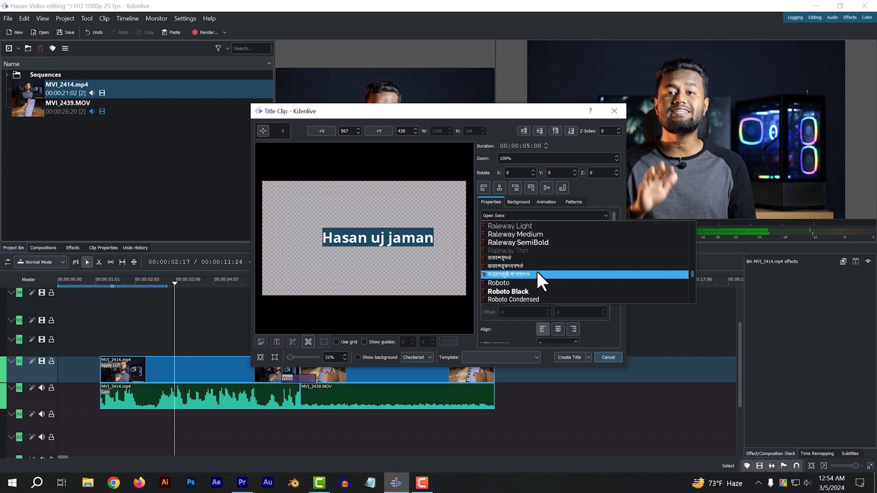
pyautogui.click(313, 229)
pyautogui.moveTo(313, 229)
pyautogui.mouseDown()
pyautogui.moveTo(308, 219)
pyautogui.moveTo(334, 228)
pyautogui.moveTo(303, 191)
pyautogui.moveTo(307, 265)
pyautogui.moveTo(329, 235)
pyautogui.moveTo(309, 230)
pyautogui.mouseUp()
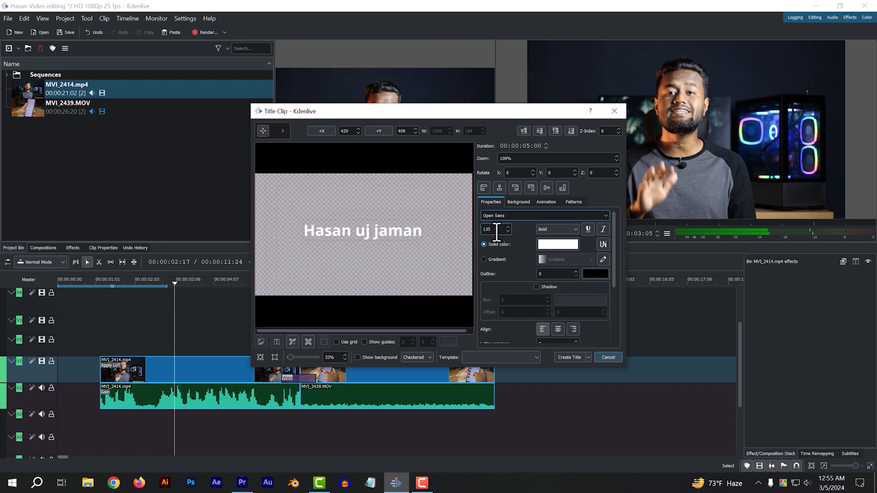
pyautogui.scroll(1, 496, 231)
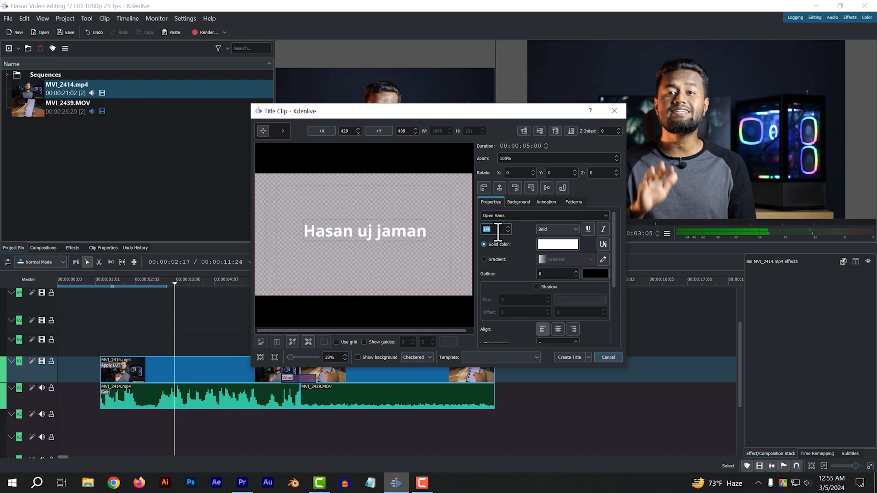
pyautogui.scroll(-10, 498, 231)
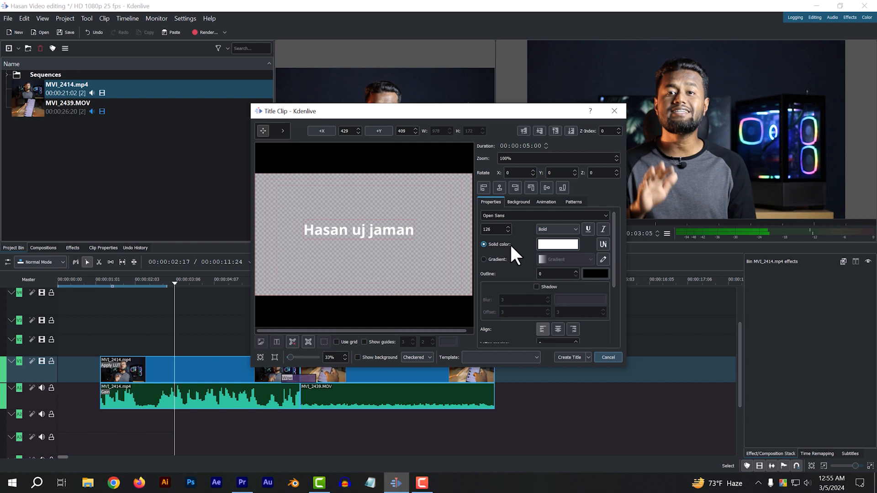
# - Colour the text dark navy and create the title clip in the project bin
pyautogui.click(556, 242)
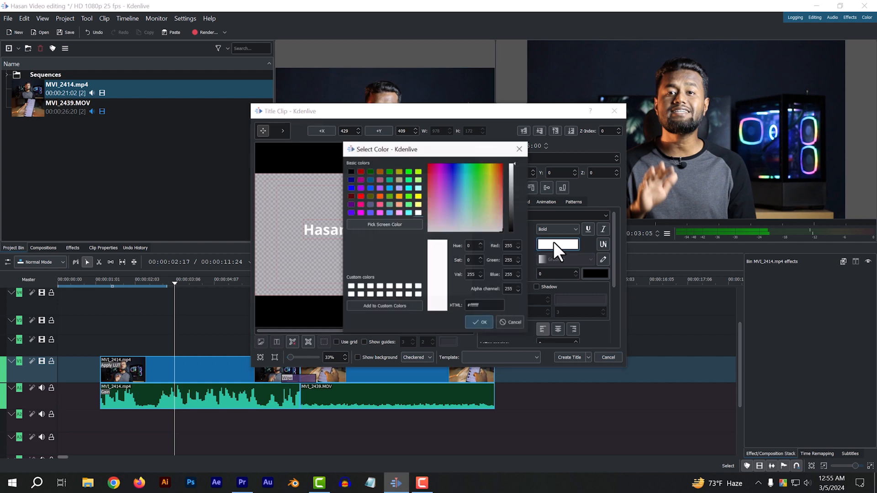
pyautogui.click(398, 188)
pyautogui.click(351, 187)
pyautogui.click(351, 180)
pyautogui.click(478, 321)
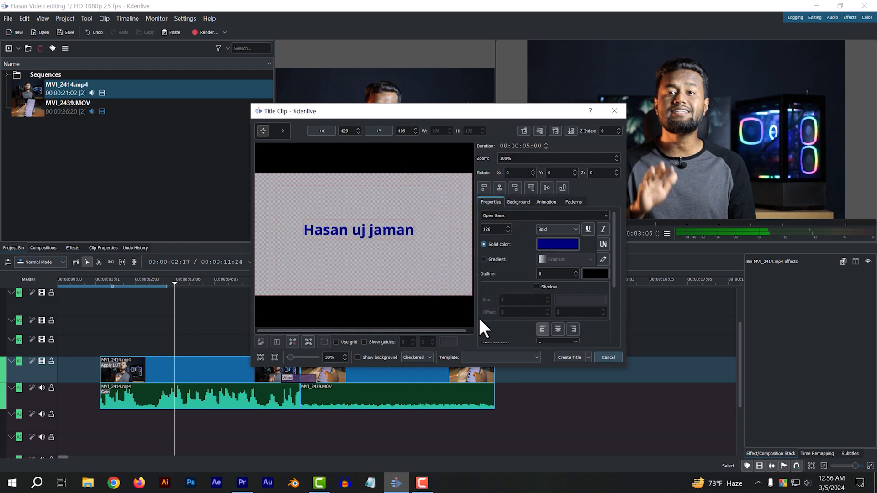
pyautogui.click(571, 357)
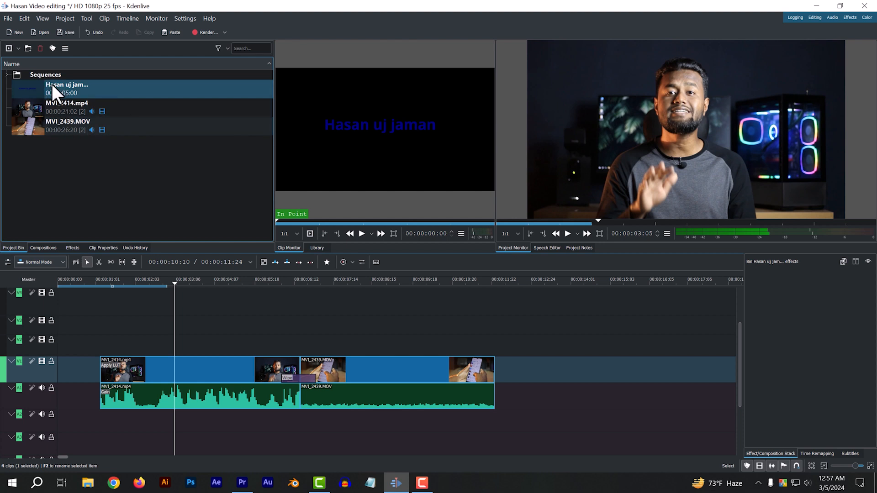
# - Place the creator-name title on V2, trimmed to about 2 seconds over MVI_2414.mp4
pyautogui.moveTo(51, 84); pyautogui.dragTo(161, 350)
pyautogui.moveTo(248, 352); pyautogui.dragTo(182, 361)
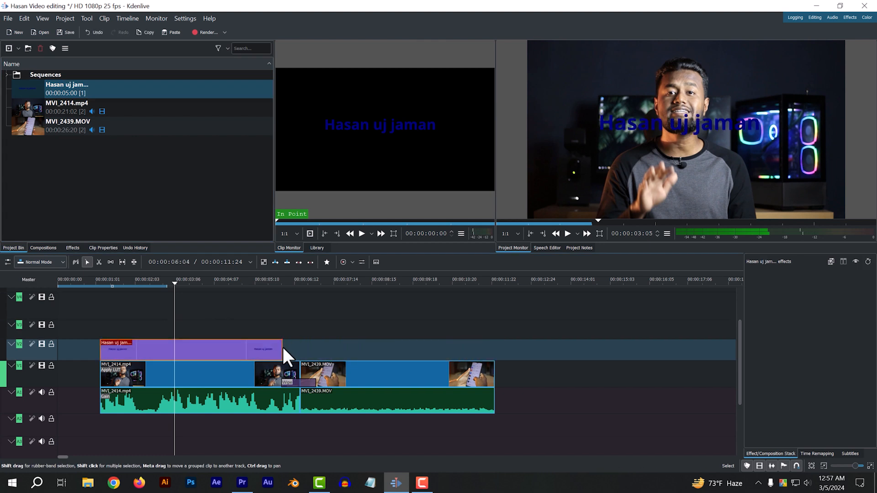
pyautogui.moveTo(282, 349); pyautogui.dragTo(218, 351)
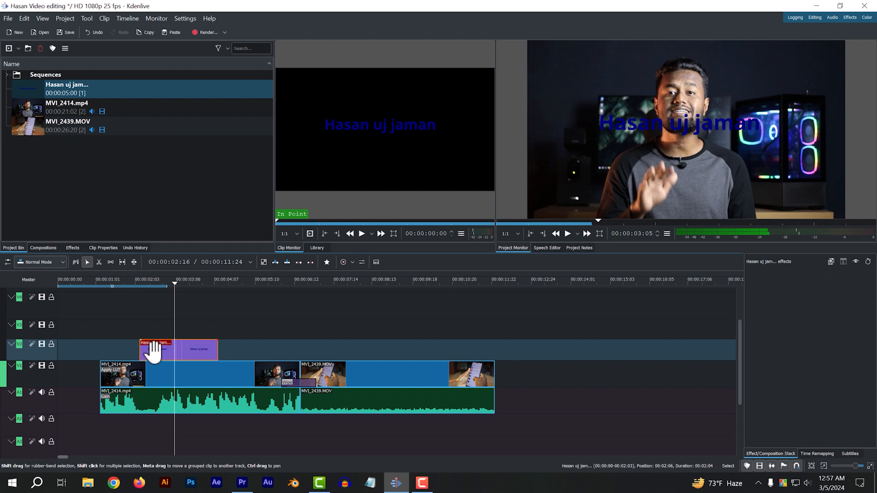
# - Change the title text's colour to white in the title editor
pyautogui.doubleClick(178, 350)
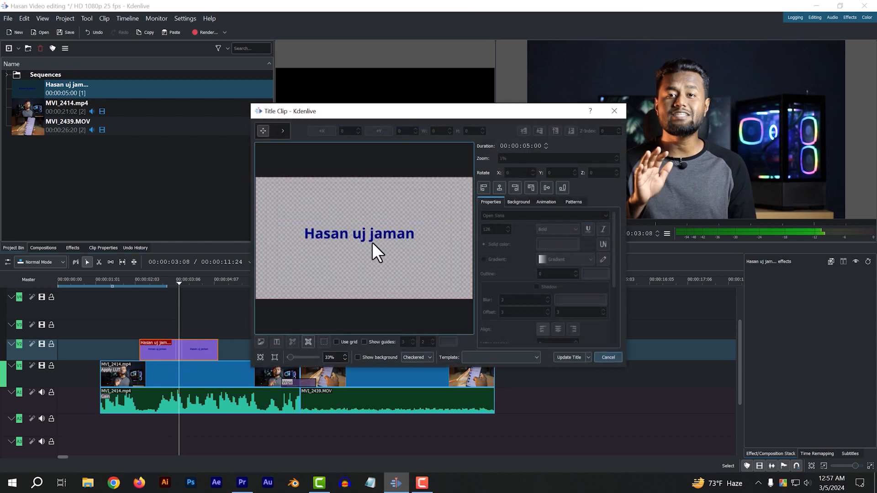
pyautogui.click(372, 232)
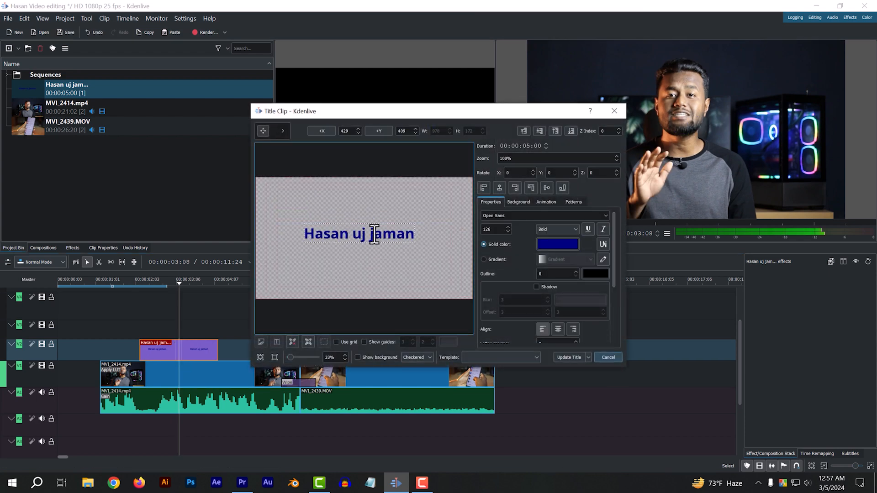
pyautogui.doubleClick(373, 234)
pyautogui.click(546, 236)
pyautogui.moveTo(432, 209); pyautogui.dragTo(422, 235)
pyautogui.click(479, 323)
pyautogui.click(305, 247)
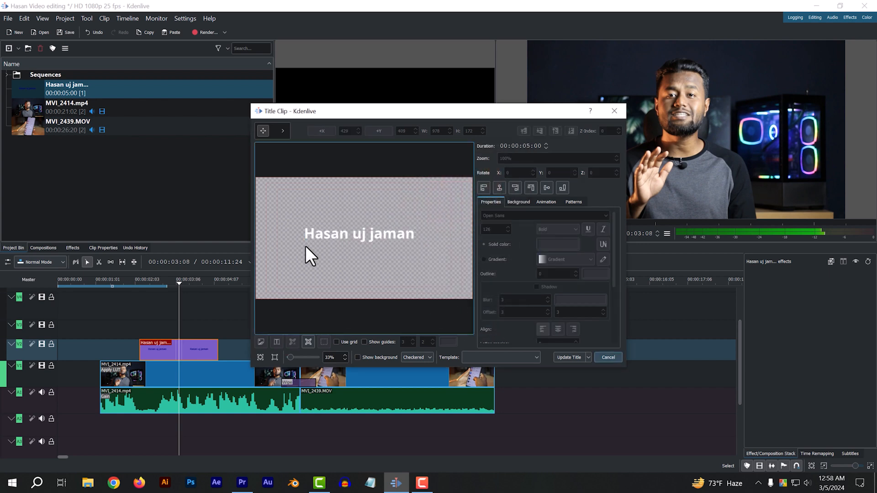
# - Move the title text toward the bottom of the frame and update the title clip
pyautogui.click(317, 235)
pyautogui.moveTo(317, 234); pyautogui.dragTo(319, 279)
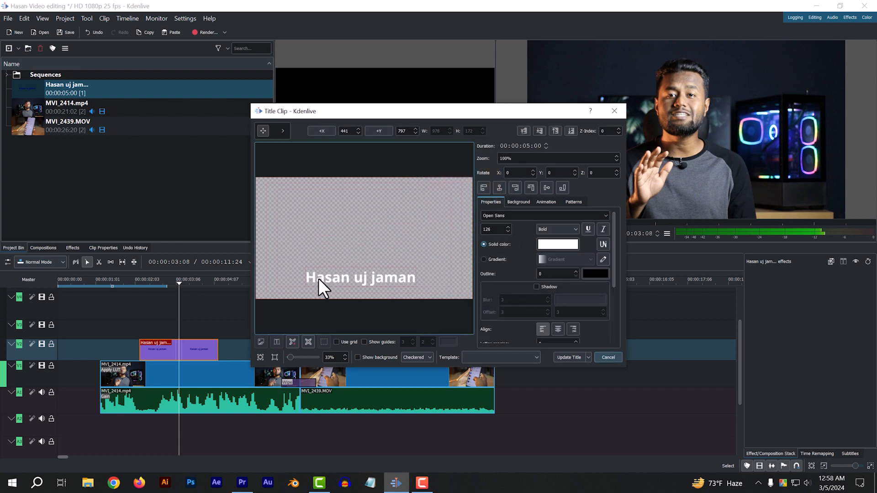
pyautogui.click(571, 357)
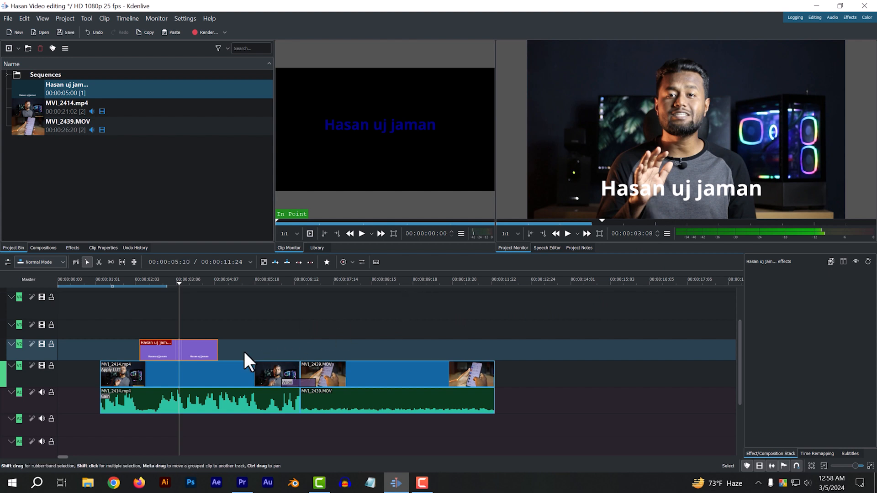
# - Delete the title clip from timeline and bin, then shift the V1/A1 clips left to close the gap
pyautogui.click(201, 343)
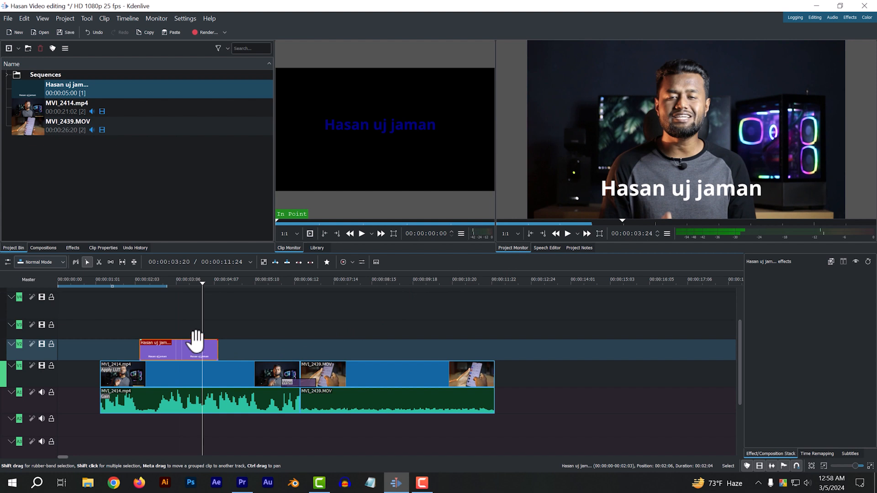
pyautogui.press('Delete')
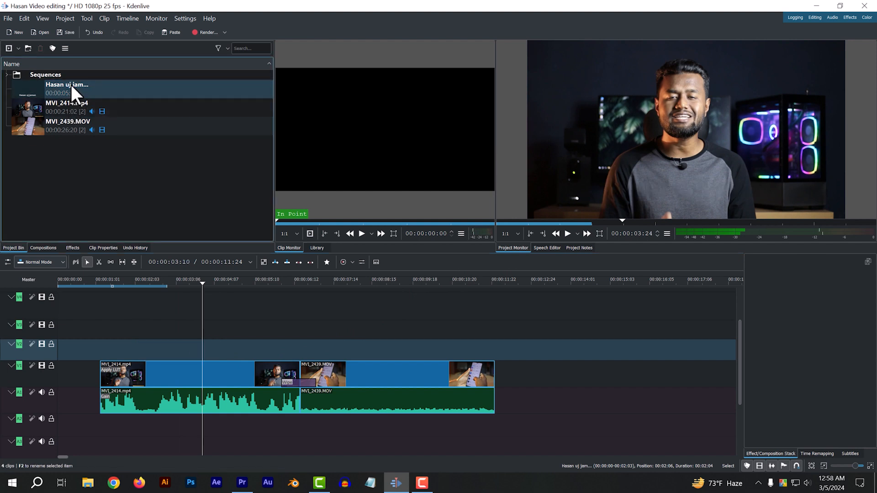
pyautogui.click(71, 84)
pyautogui.rightClick(70, 84)
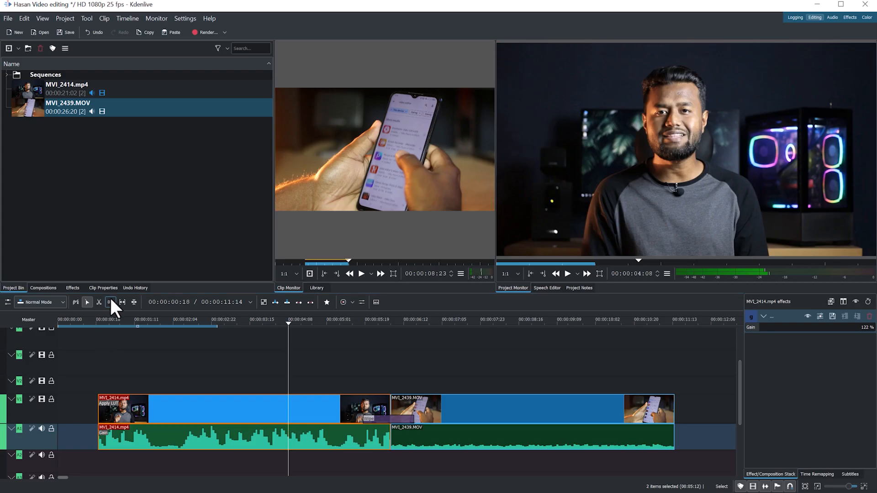
pyautogui.click(111, 302)
pyautogui.moveTo(137, 410); pyautogui.dragTo(98, 410)
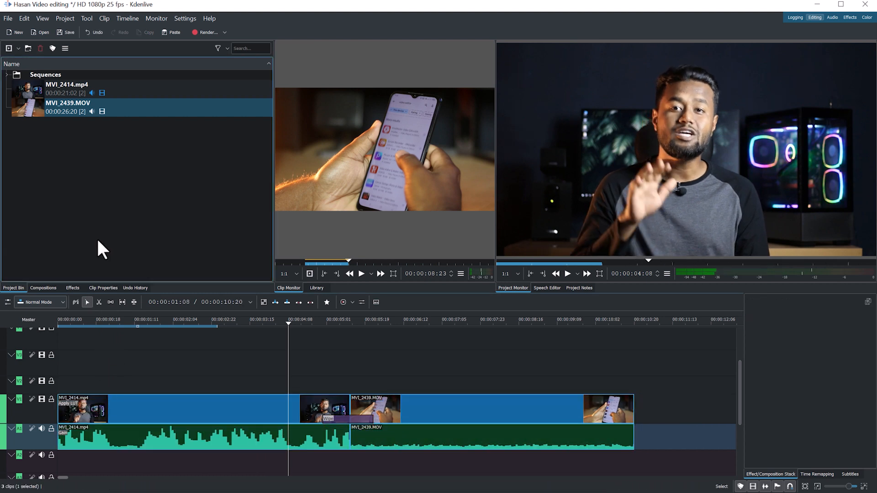
# - Import Underground Academy - Hanu Dixit.mp3 and set its in point at 00:00:10:05 and an out point
pyautogui.doubleClick(114, 173)
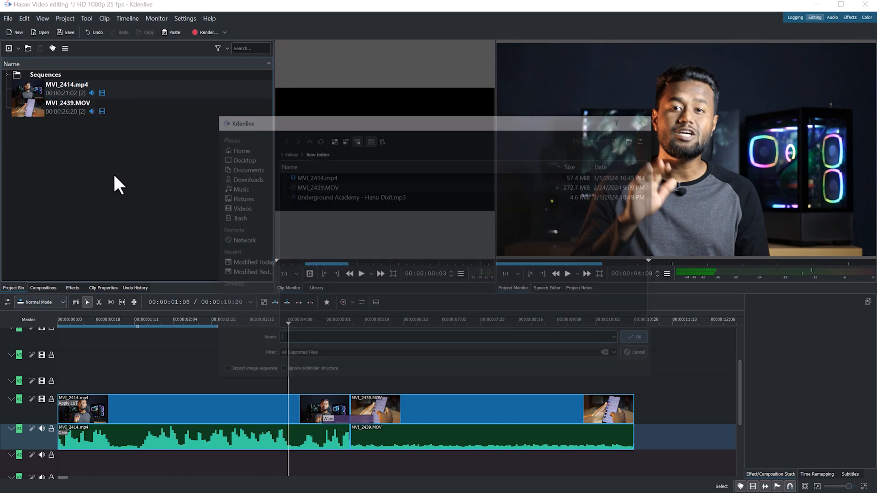
pyautogui.click(323, 196)
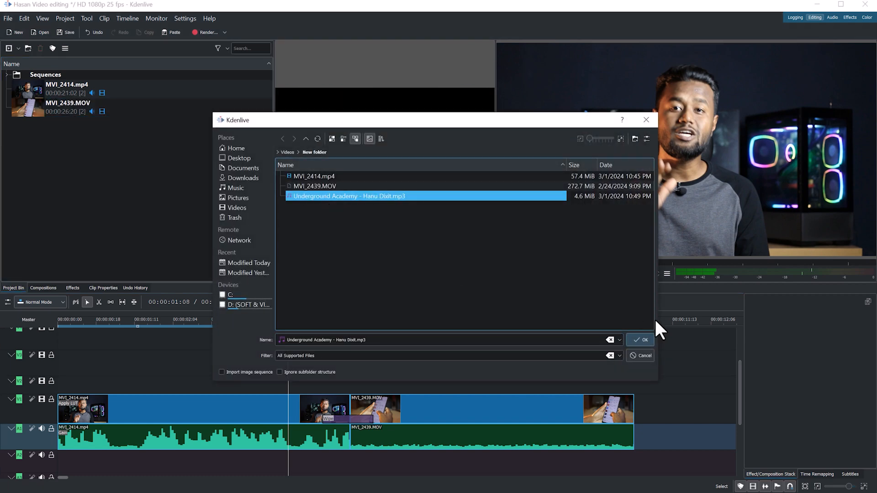
pyautogui.click(643, 338)
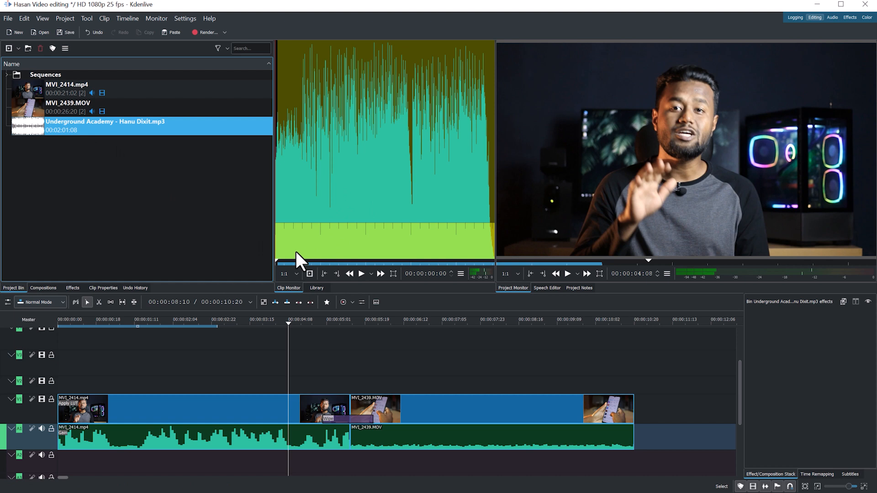
pyautogui.click(293, 246)
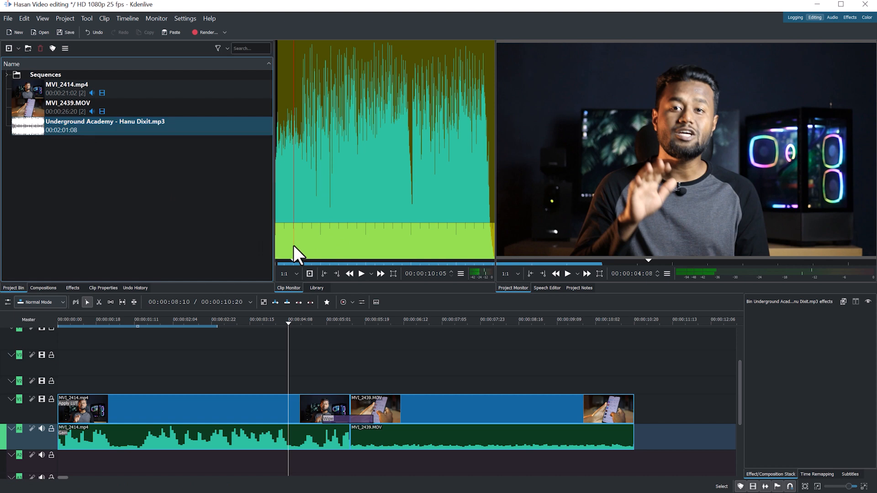
pyautogui.click(324, 273)
pyautogui.click(319, 244)
pyautogui.click(336, 273)
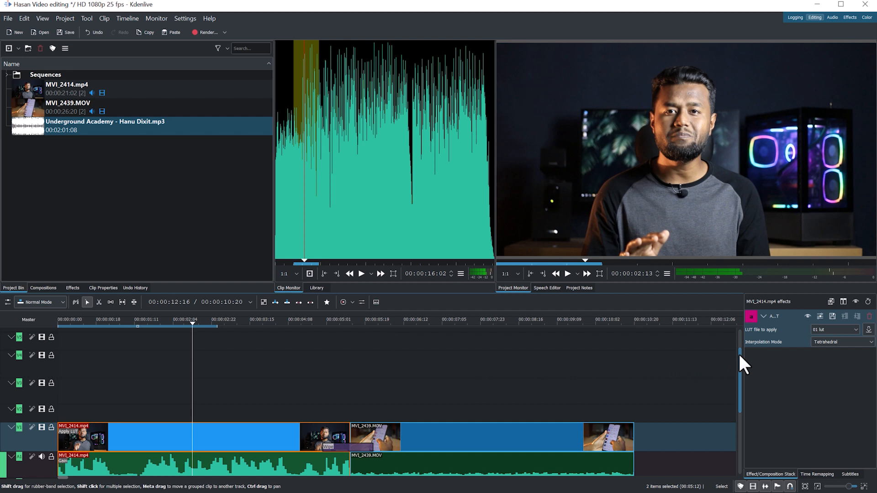
# - Put the music on track A2 and trim it to end with the video clips
pyautogui.moveTo(739, 352); pyautogui.dragTo(740, 386)
pyautogui.moveTo(316, 198); pyautogui.dragTo(61, 420)
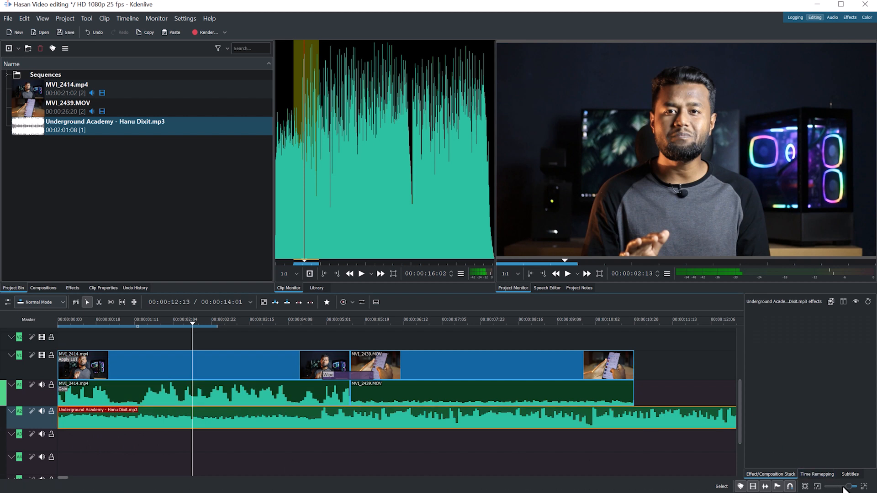
pyautogui.click(844, 488)
pyautogui.moveTo(312, 416); pyautogui.dragTo(254, 416)
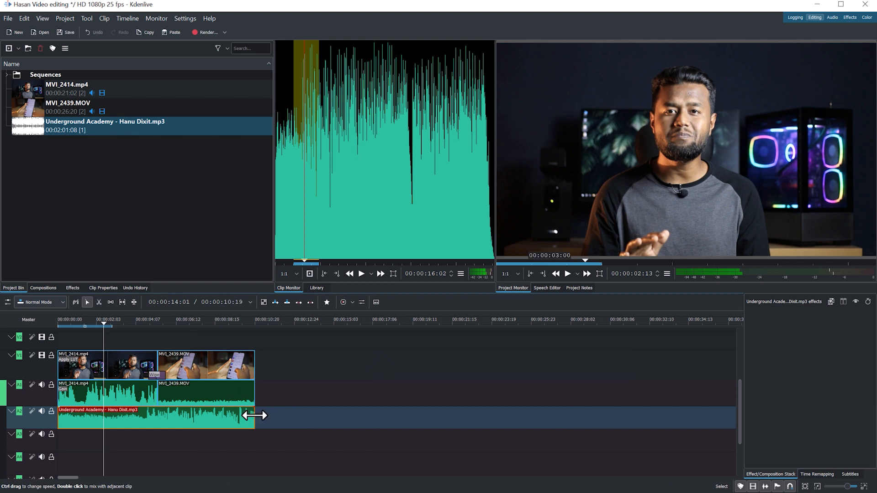
# - Hide and then re-show the Main Toolbar via Settings > Toolbars Shown
pyautogui.click(805, 487)
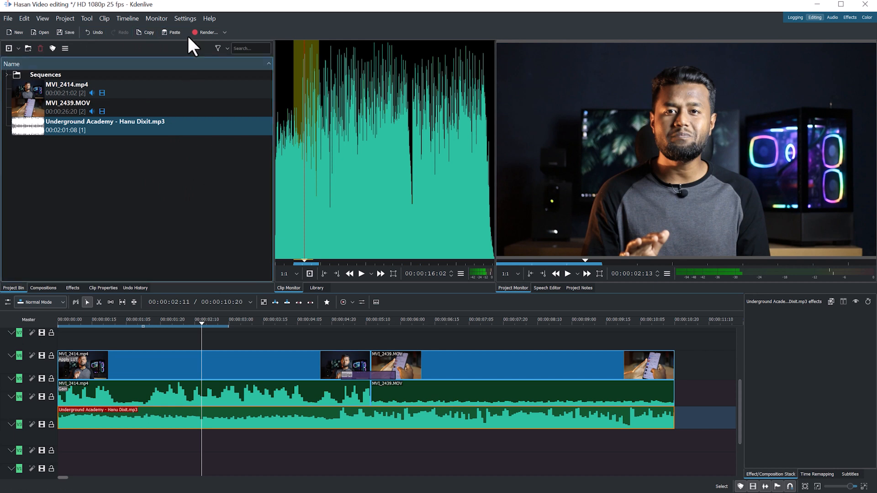
pyautogui.click(186, 18)
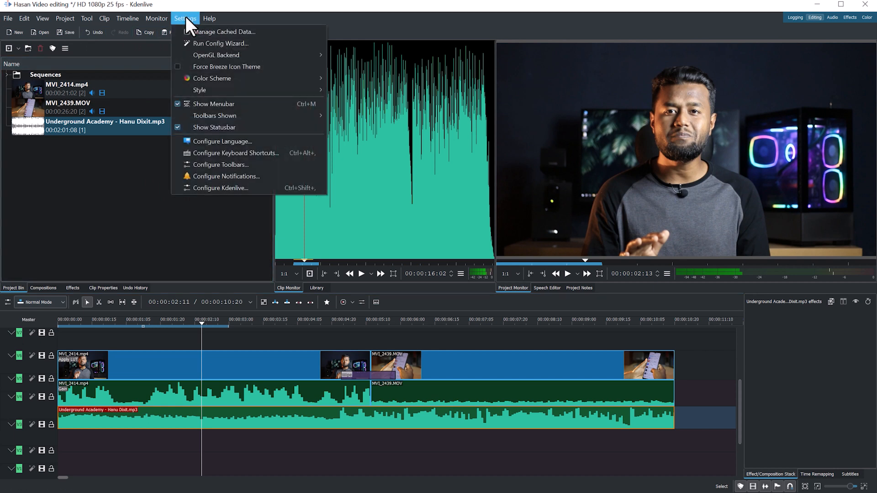
pyautogui.moveTo(193, 117)
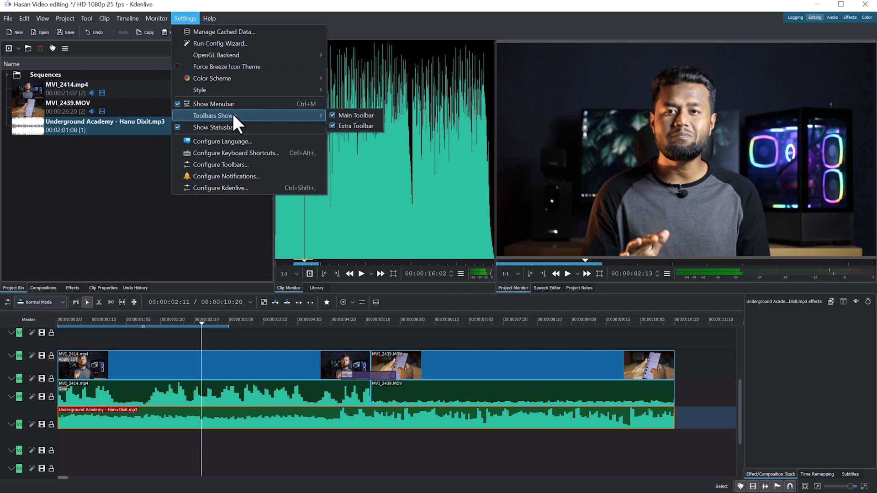
pyautogui.click(336, 116)
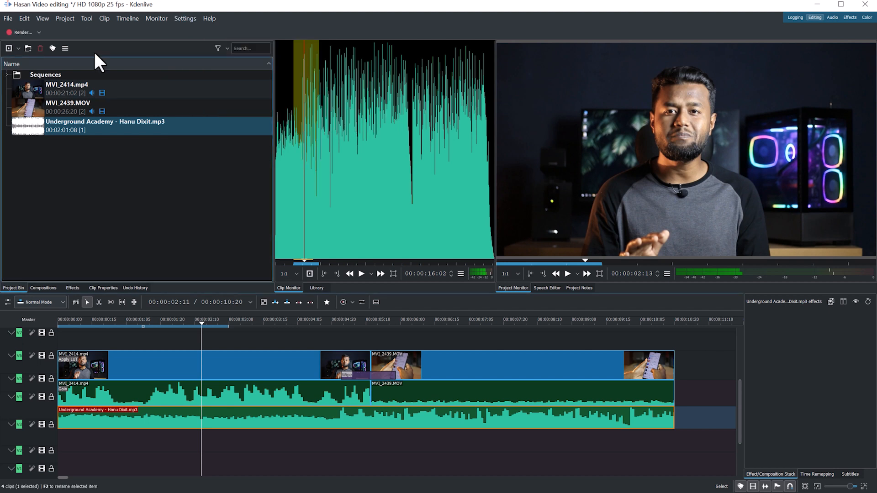
pyautogui.click(185, 18)
pyautogui.moveTo(228, 114)
pyautogui.click(336, 117)
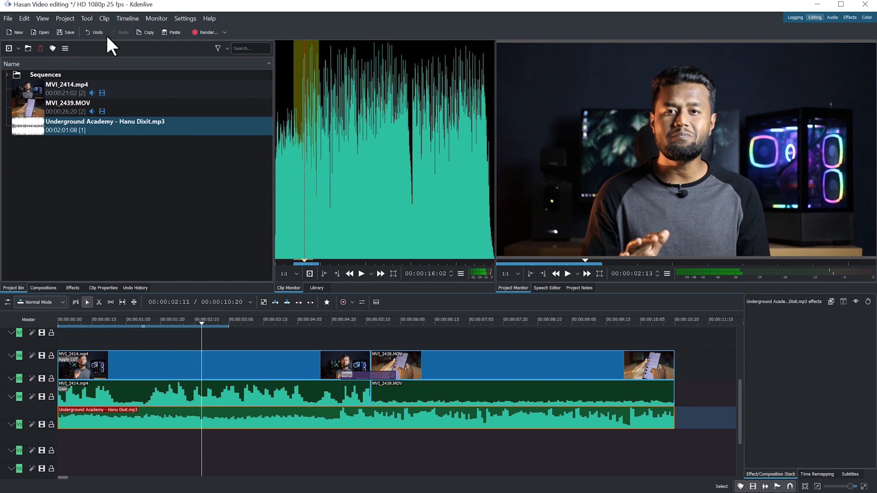
# - Hide and then re-show the Extra Toolbar containing the Render command
pyautogui.click(185, 18)
pyautogui.moveTo(221, 114)
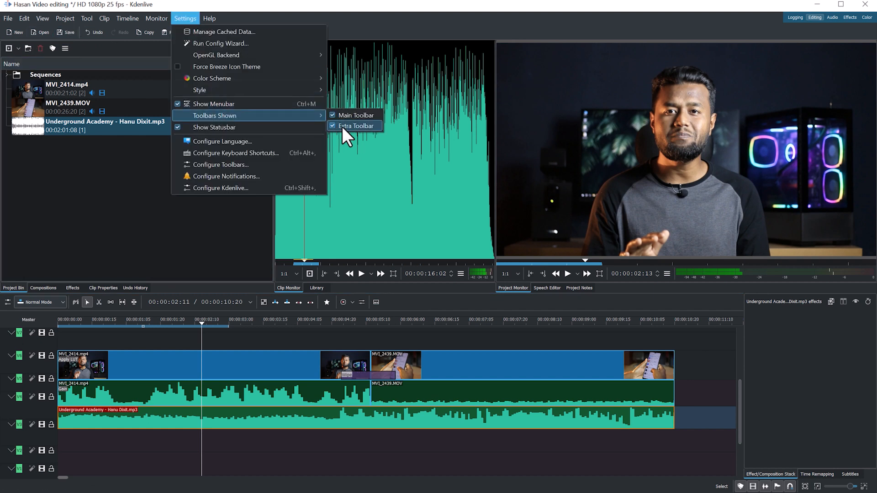
pyautogui.click(337, 125)
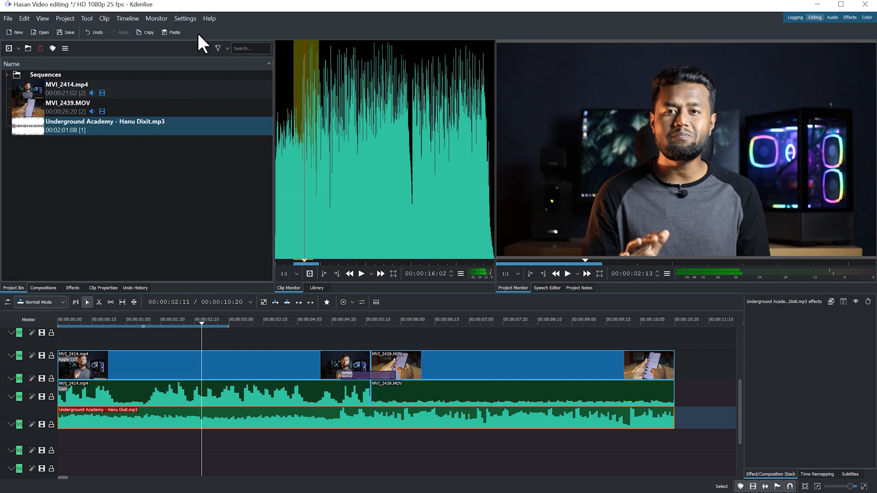
pyautogui.click(183, 18)
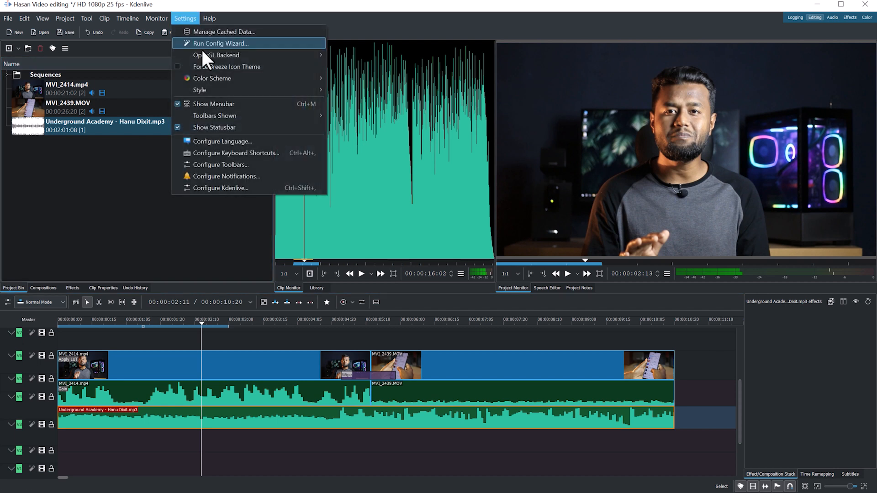
pyautogui.moveTo(224, 118)
pyautogui.click(336, 126)
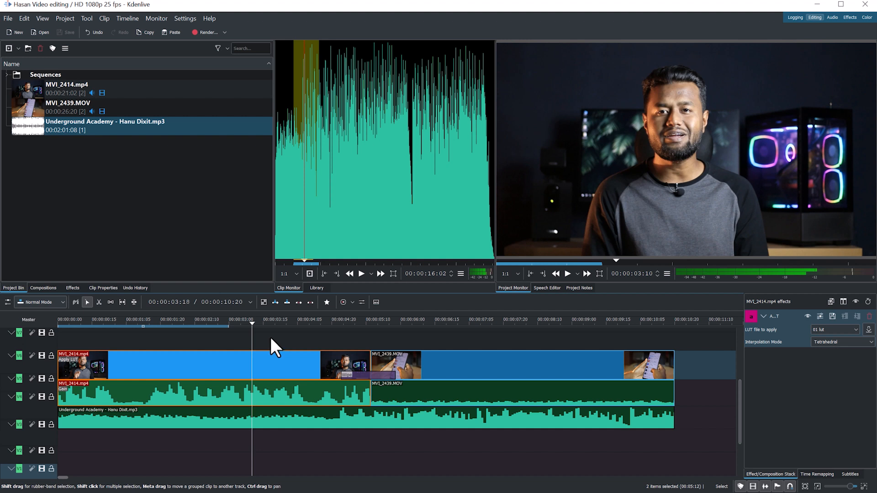
# - Open the render settings and browse the output file location to the Desktop
pyautogui.click(203, 32)
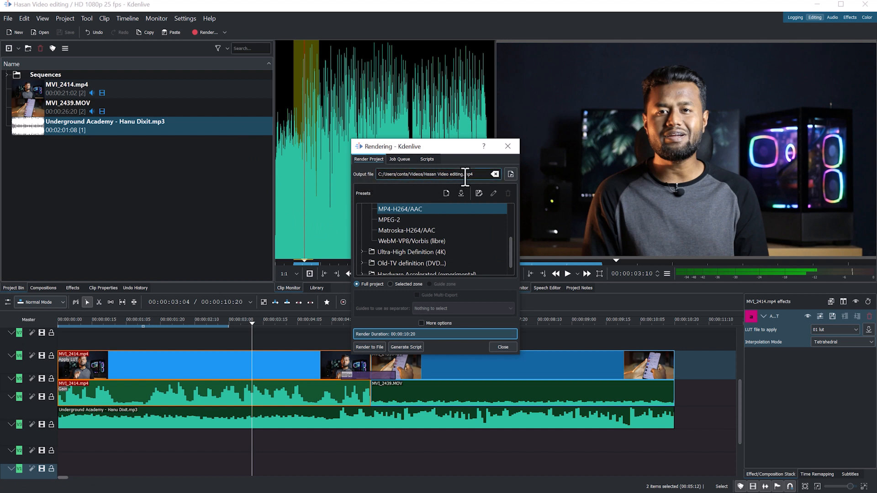
pyautogui.click(510, 173)
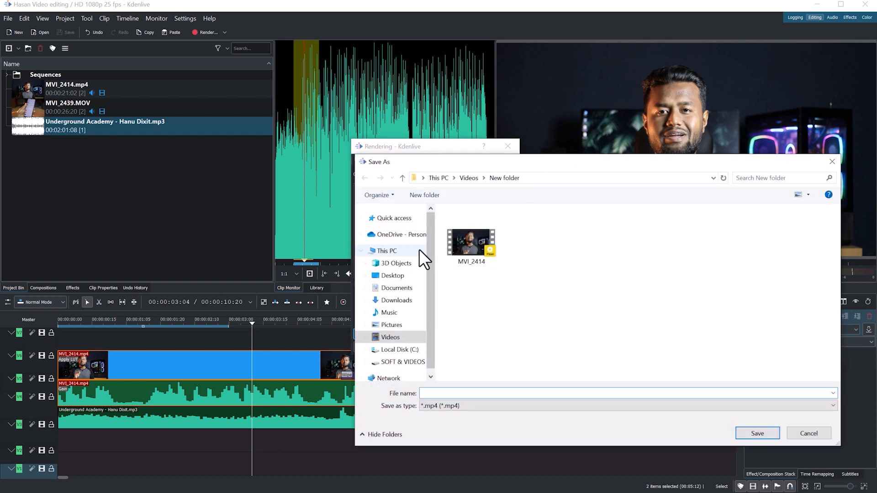
pyautogui.click(394, 275)
pyautogui.click(496, 393)
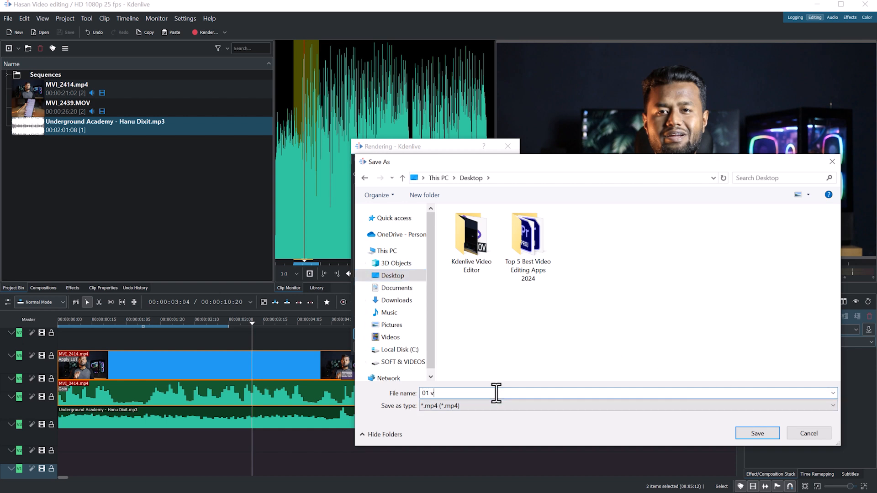
# - Save output as 01 video, choose the MP4-H264/AAC preset, and render the full project
pyautogui.click(745, 432)
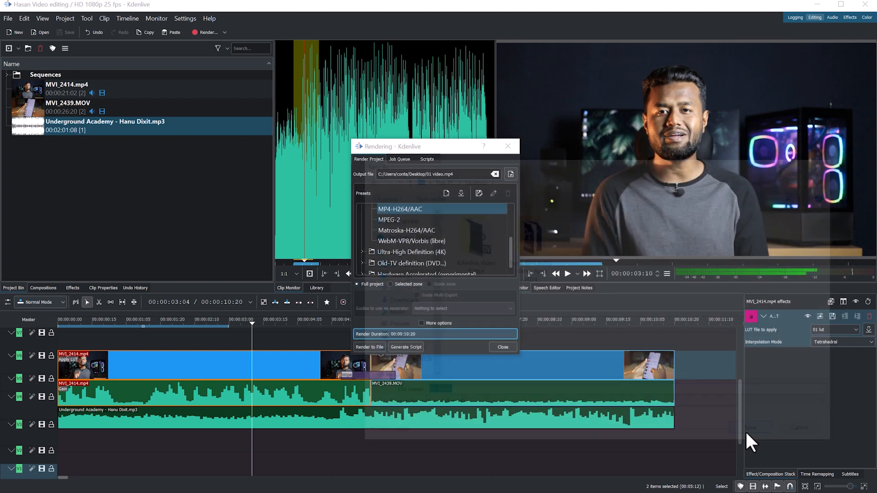
pyautogui.scroll(2, 429, 226)
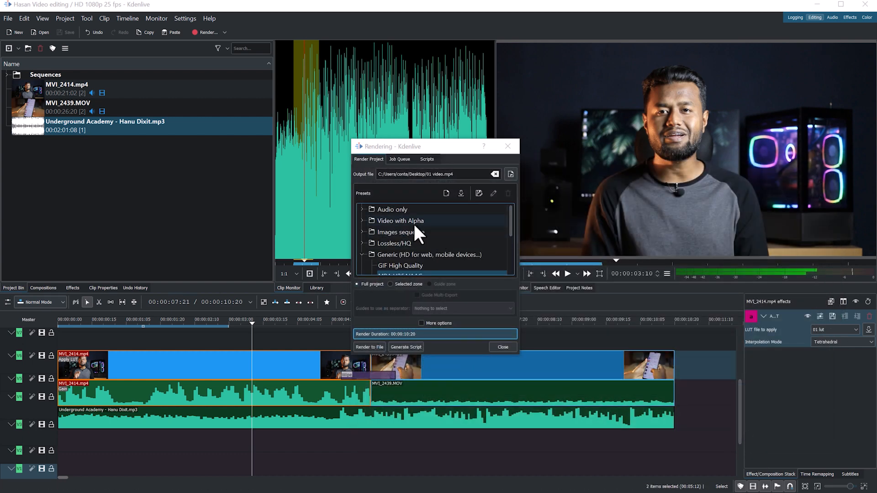
pyautogui.scroll(-3, 454, 250)
pyautogui.scroll(2, 425, 241)
pyautogui.scroll(-2, 430, 243)
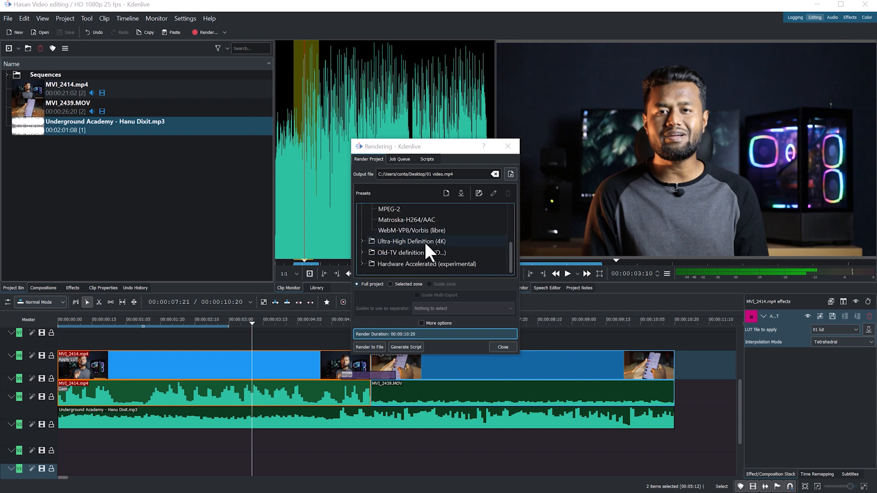
pyautogui.scroll(1, 445, 244)
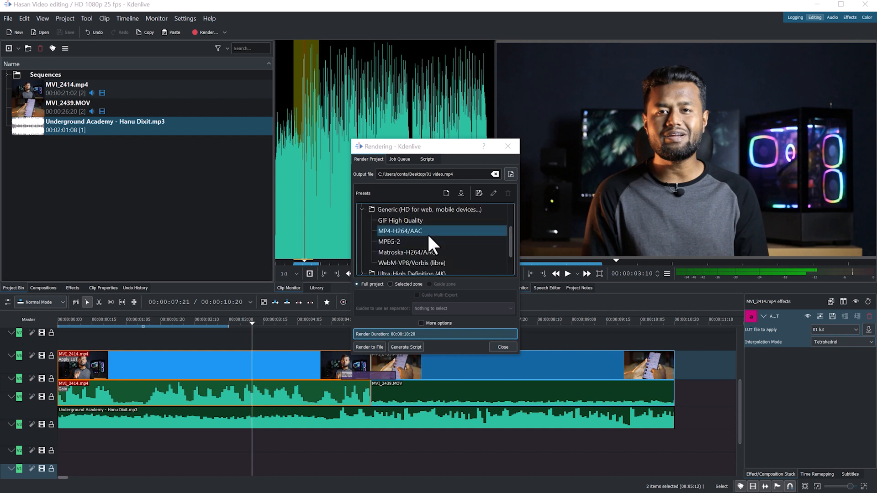
pyautogui.click(398, 229)
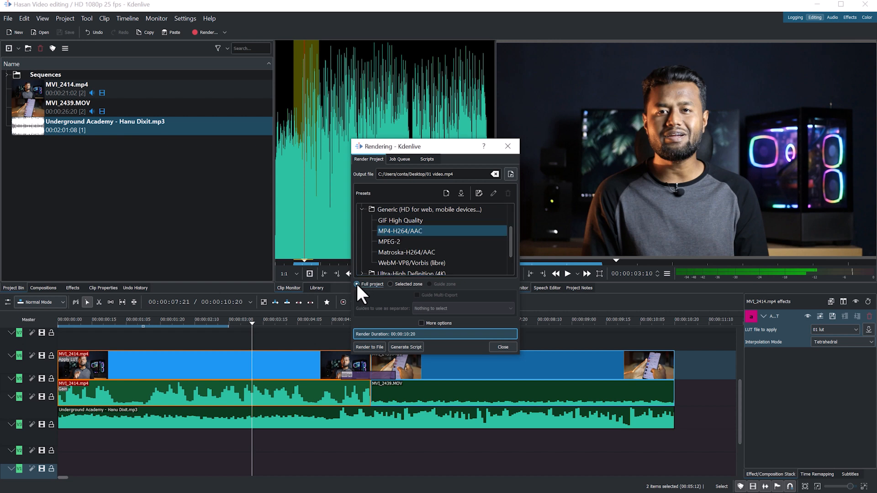
pyautogui.click(369, 347)
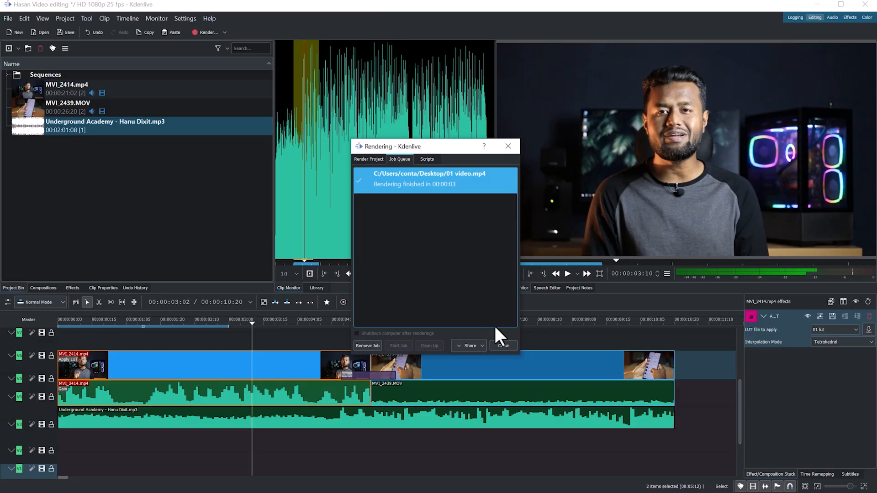
# - Close the render dialog, minimize Kdenlive, and play 01 video from the desktop in PotPlayer
pyautogui.click(502, 345)
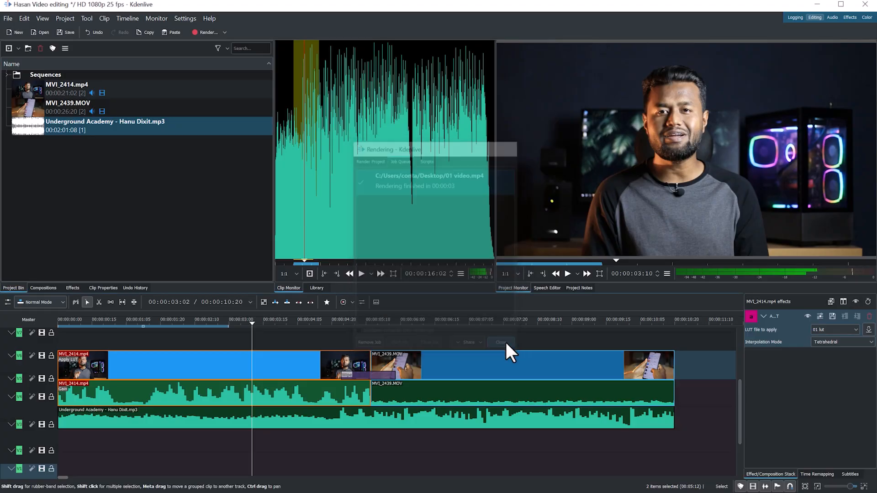
pyautogui.click(815, 5)
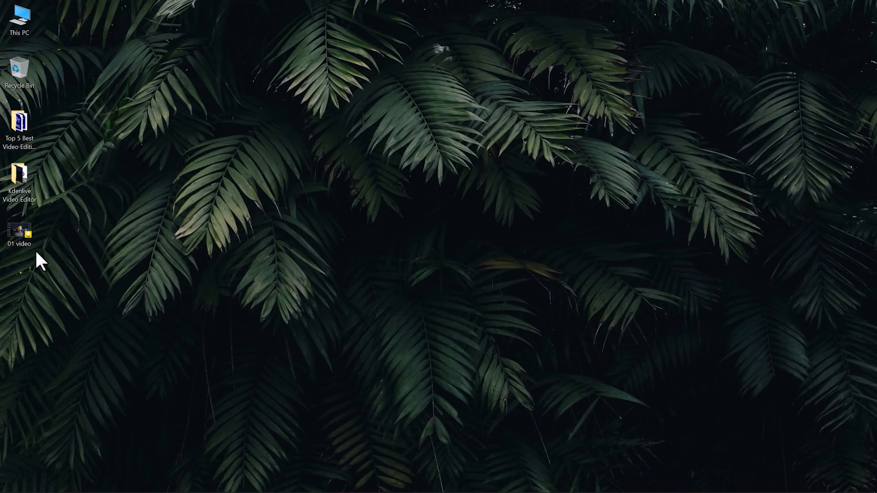
pyautogui.doubleClick(17, 229)
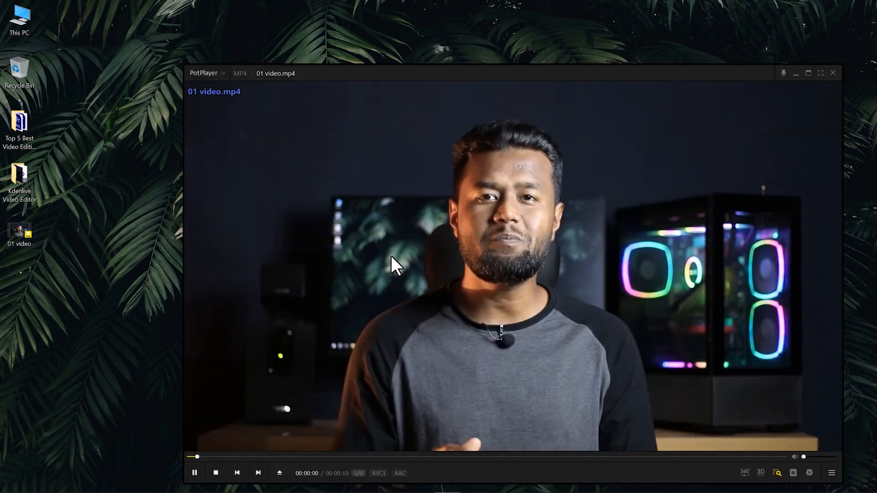